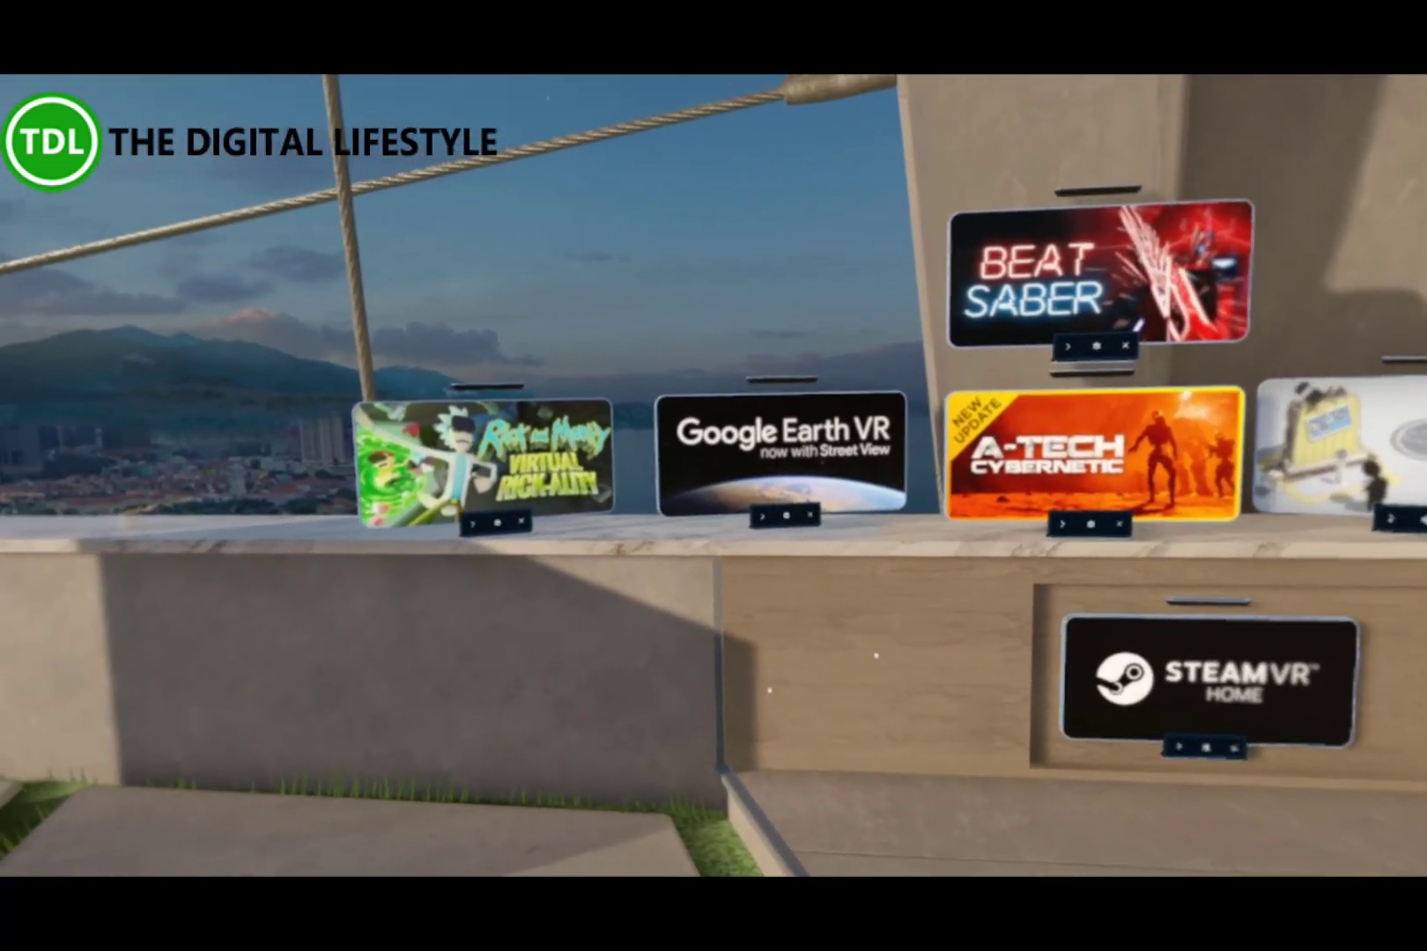
# Step: Place a Google Earth VR launcher from the full app list above the Rick and Morty tile and start Google Earth VR
pyautogui.press('super')
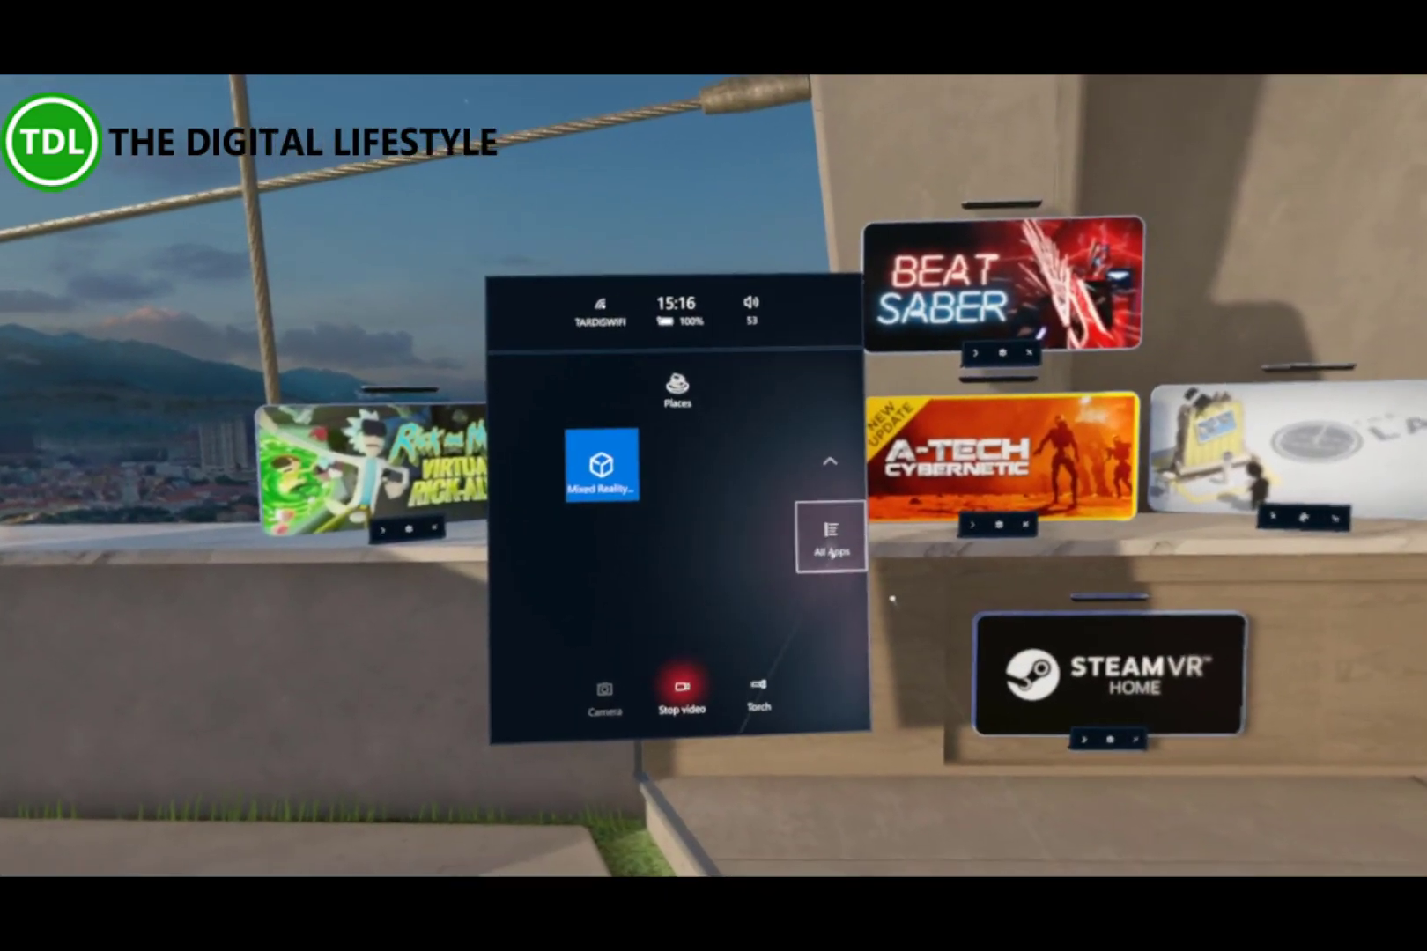
pyautogui.click(832, 547)
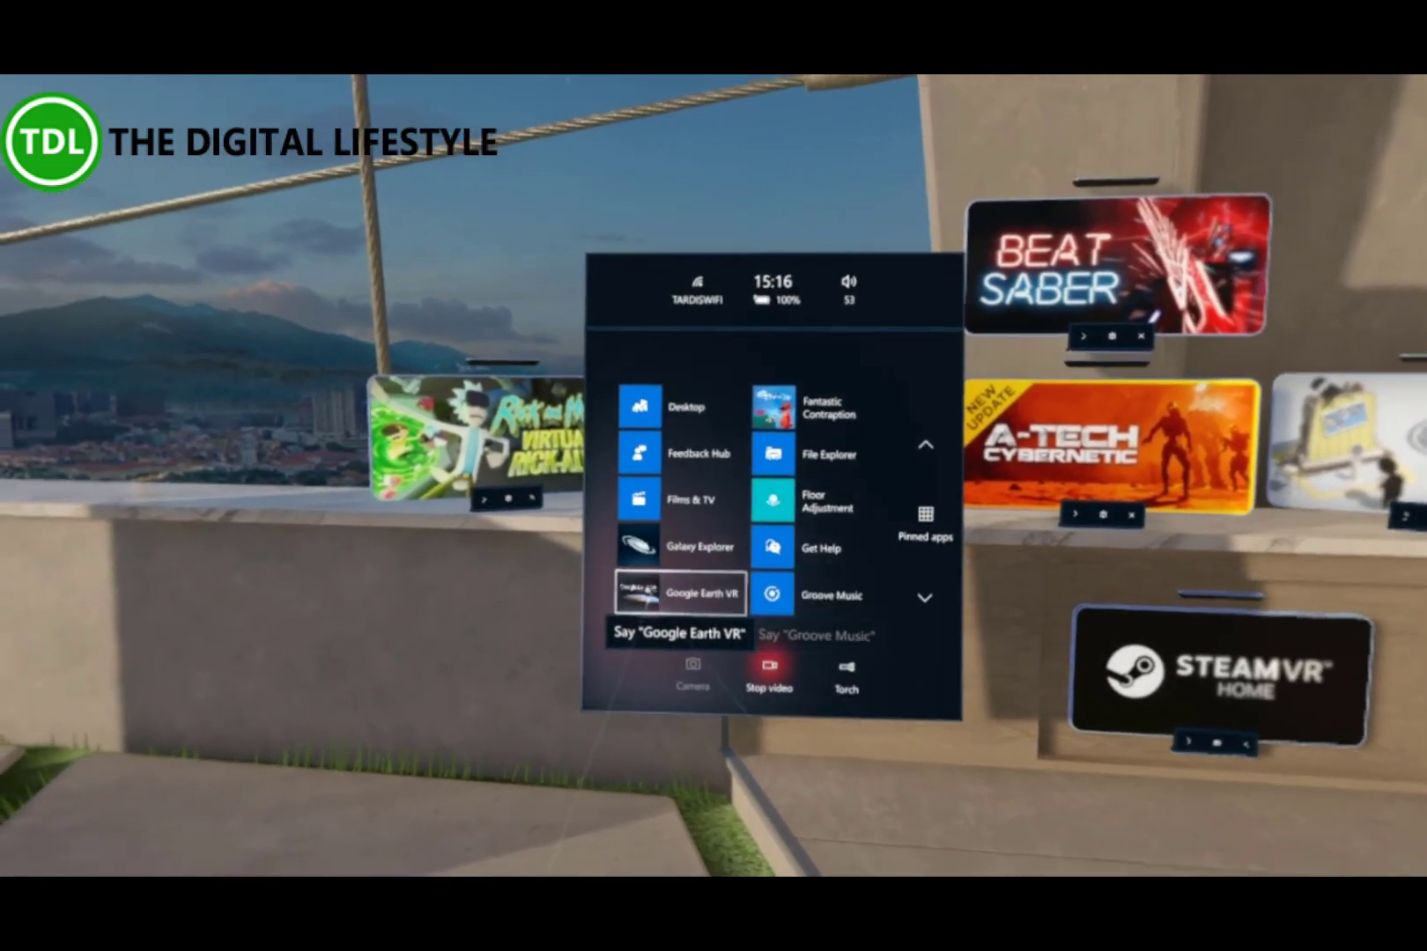
pyautogui.click(719, 608)
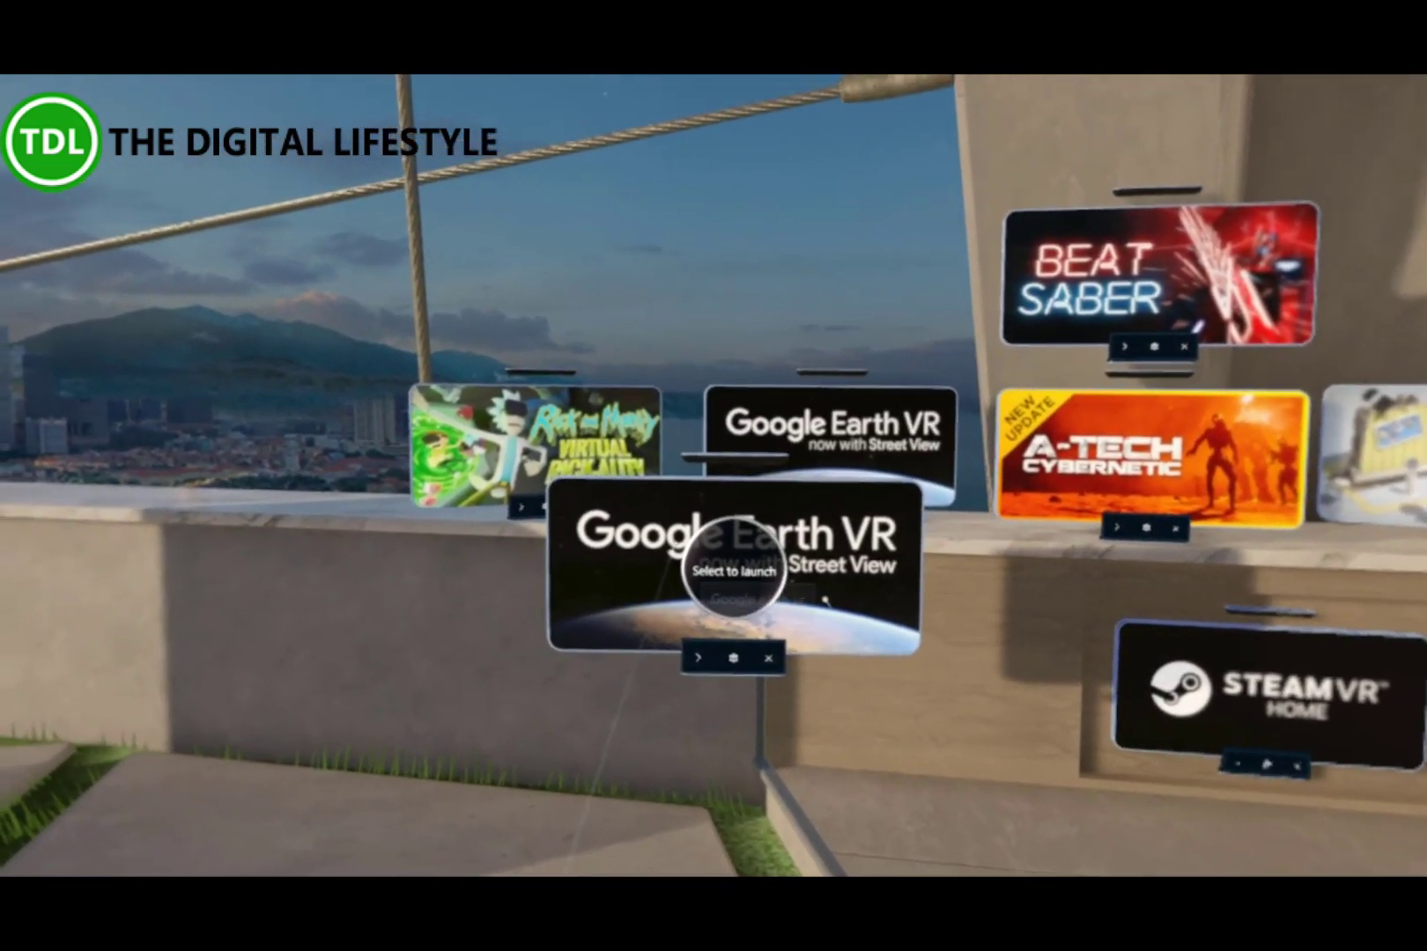
pyautogui.moveTo(734, 571); pyautogui.dragTo(642, 416)
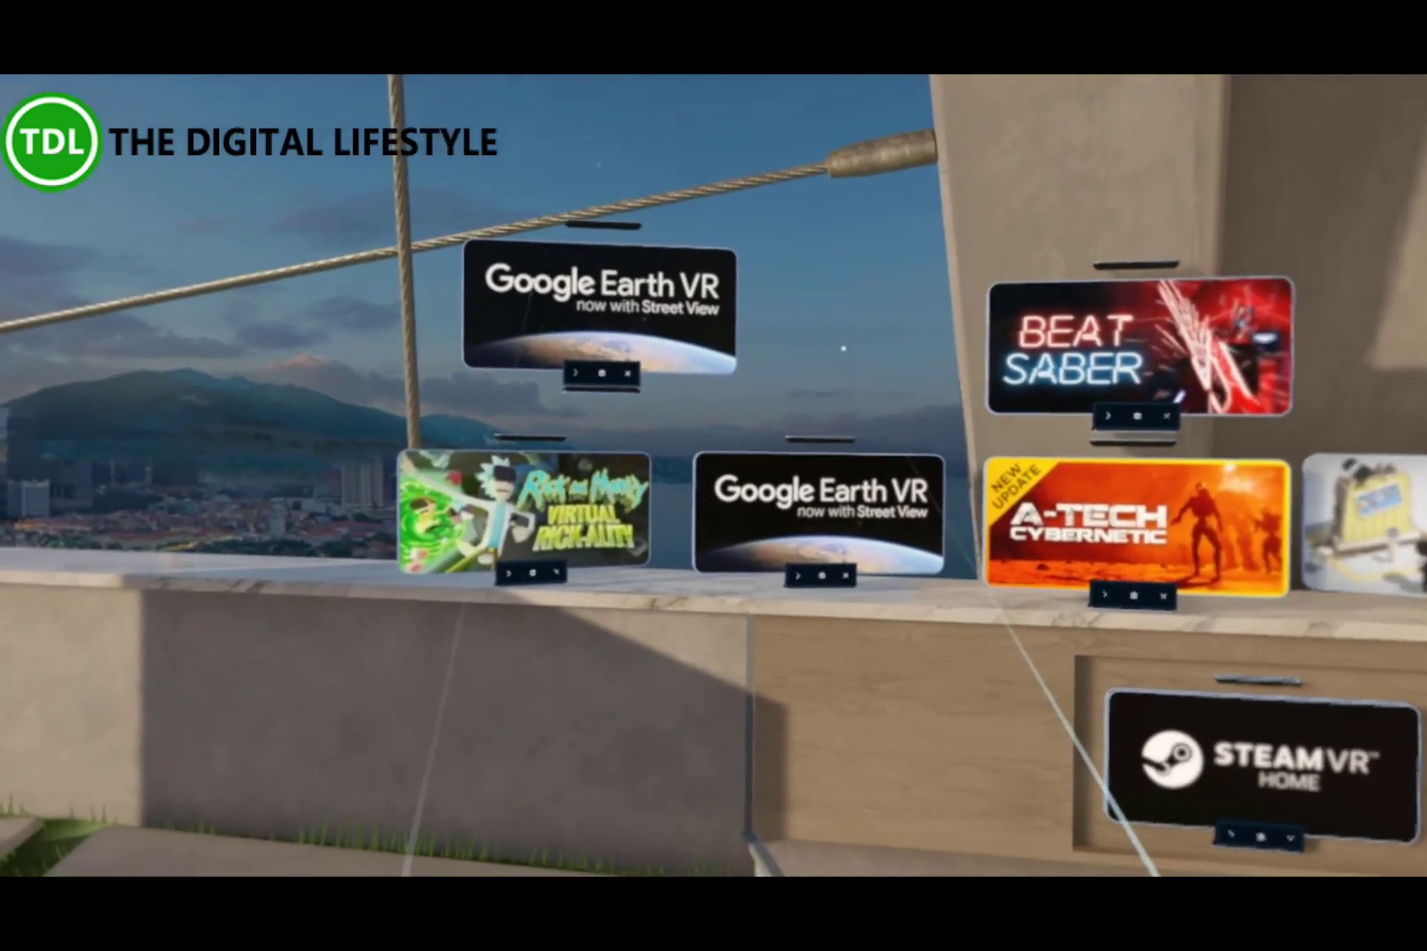
pyautogui.click(925, 581)
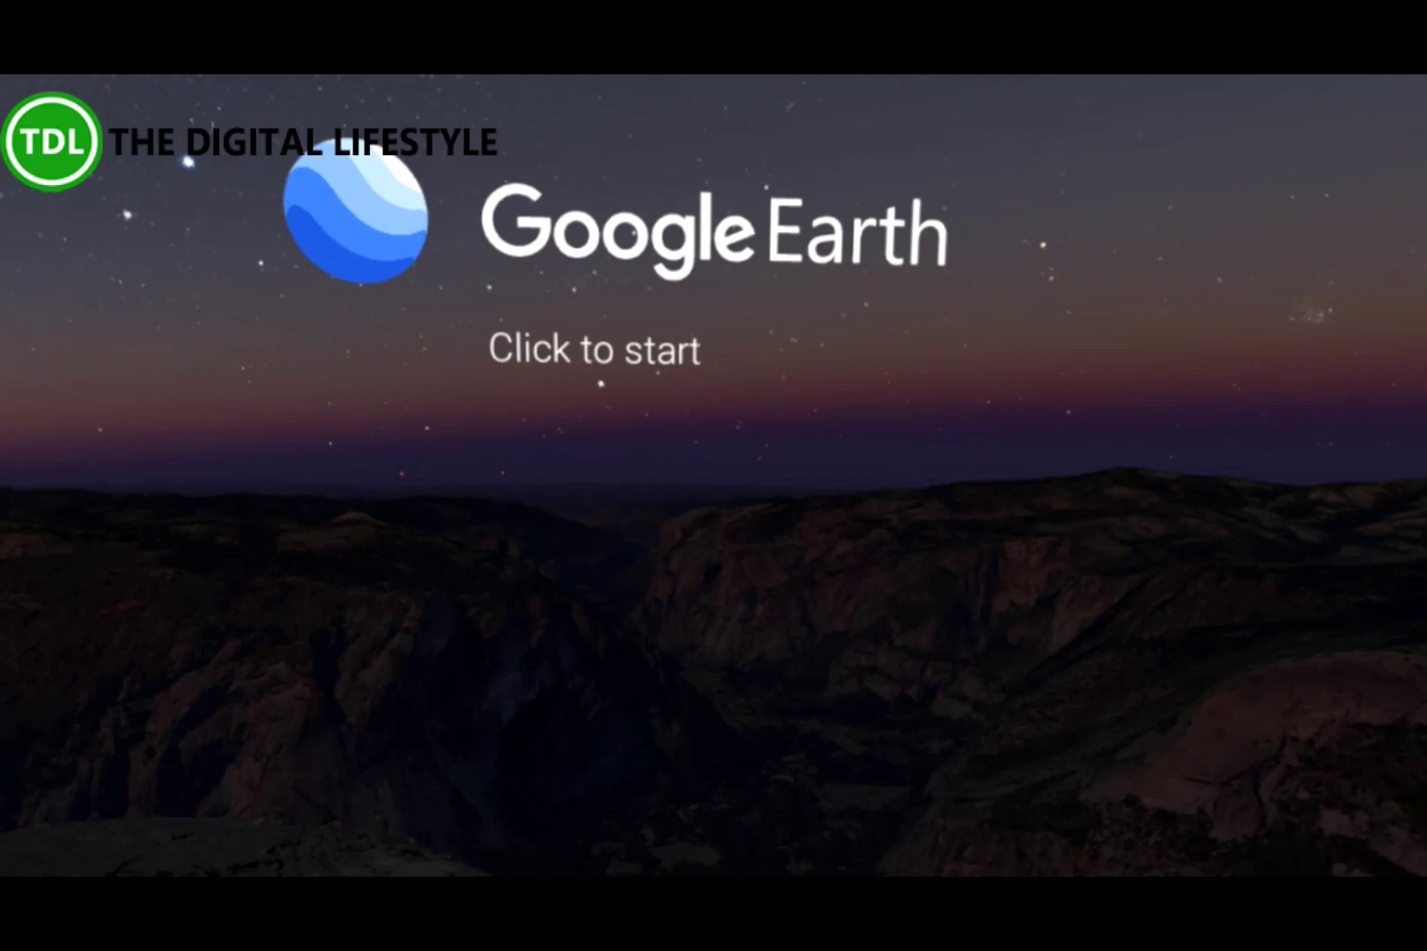
# Step: Turn on the Torch while inside Google Earth to view the real surroundings
pyautogui.press('super')
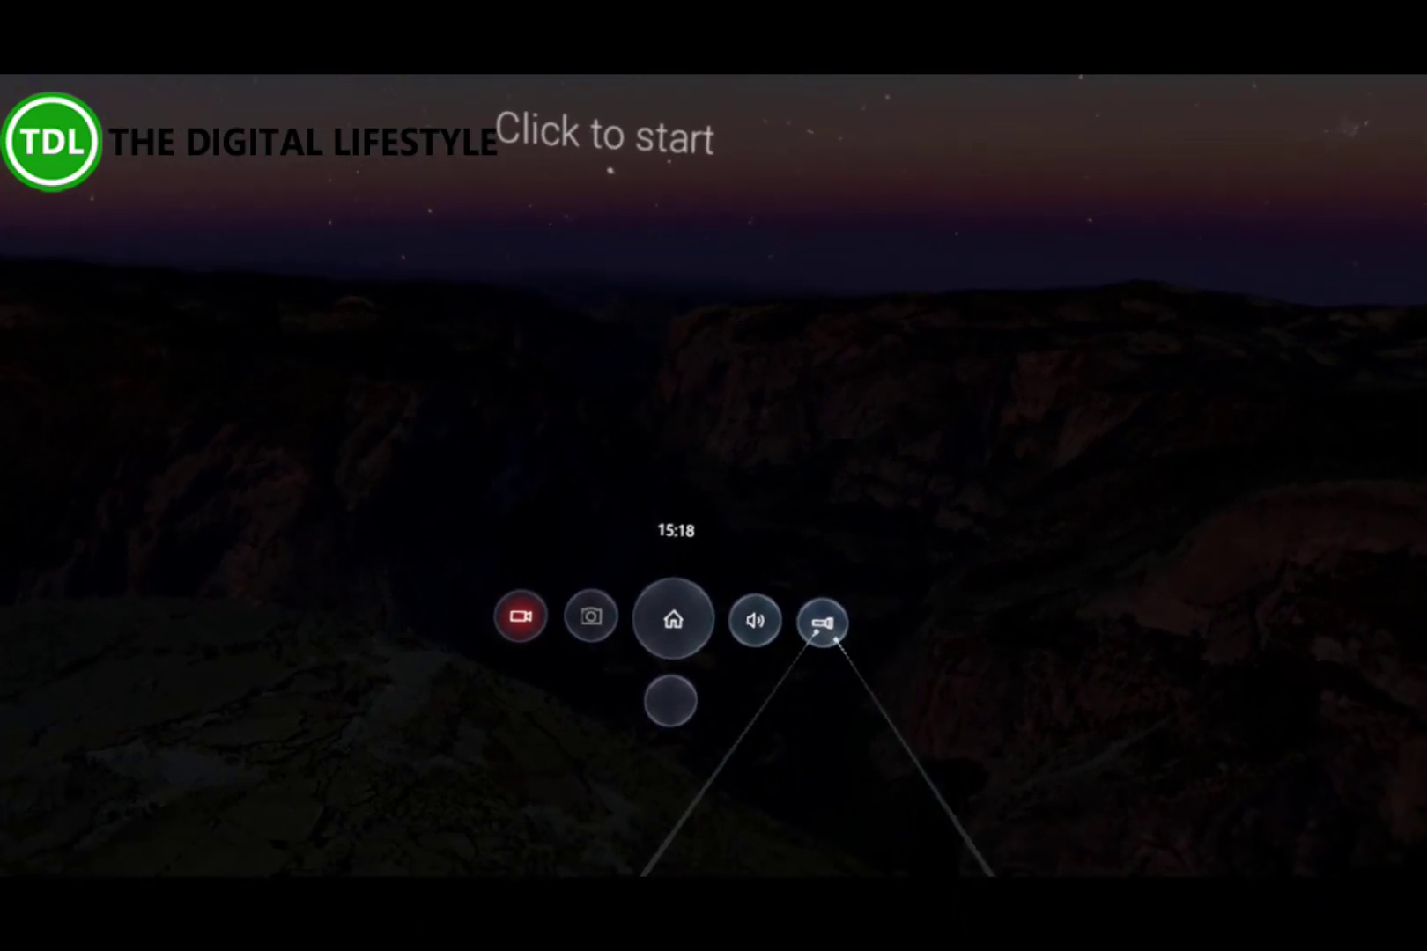
pyautogui.click(822, 622)
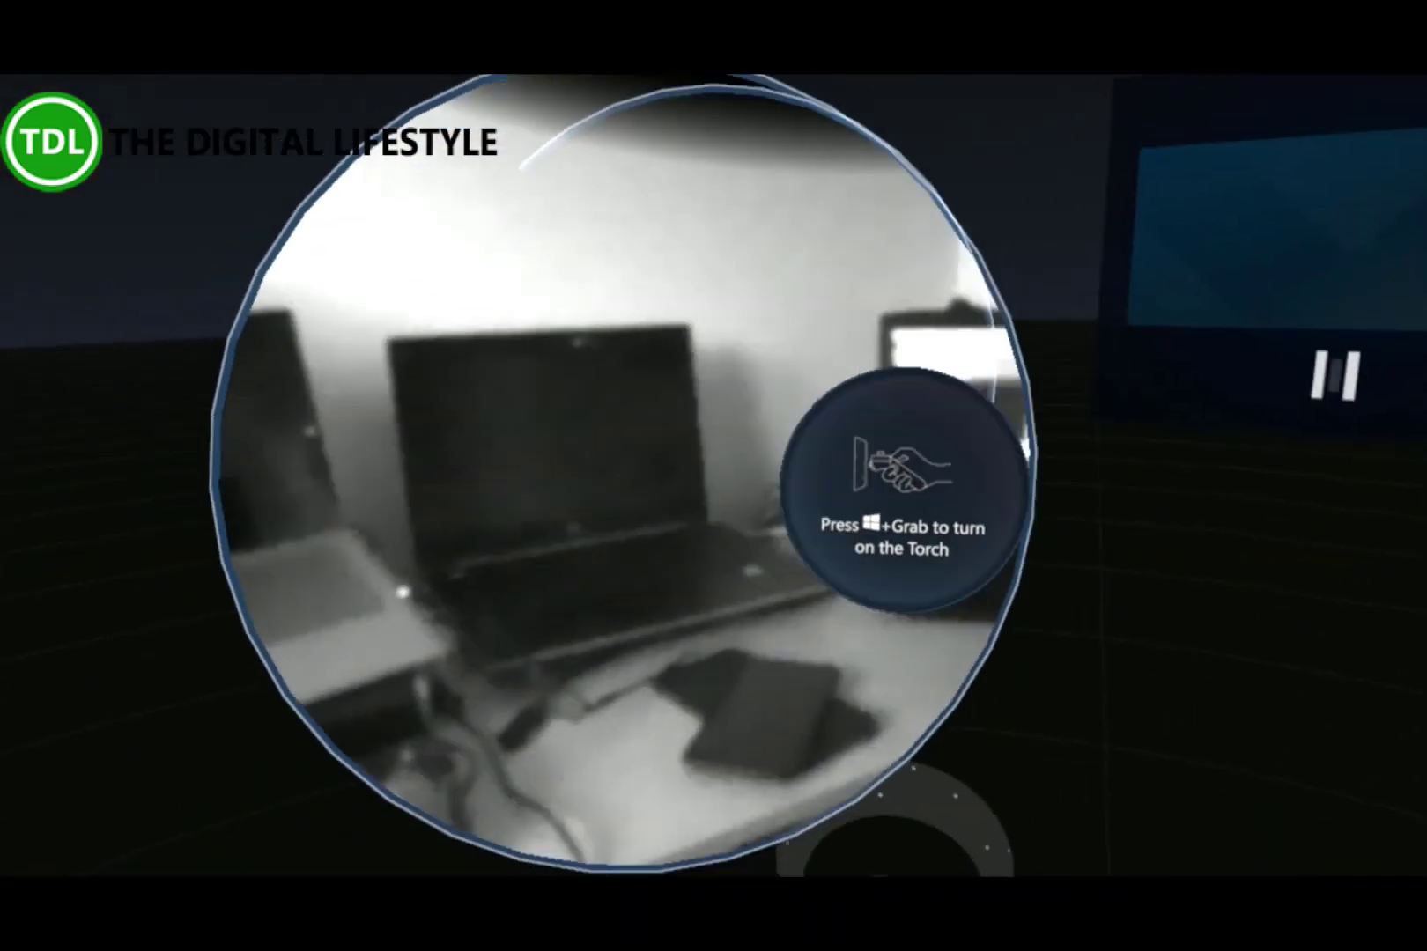
pyautogui.press('super')
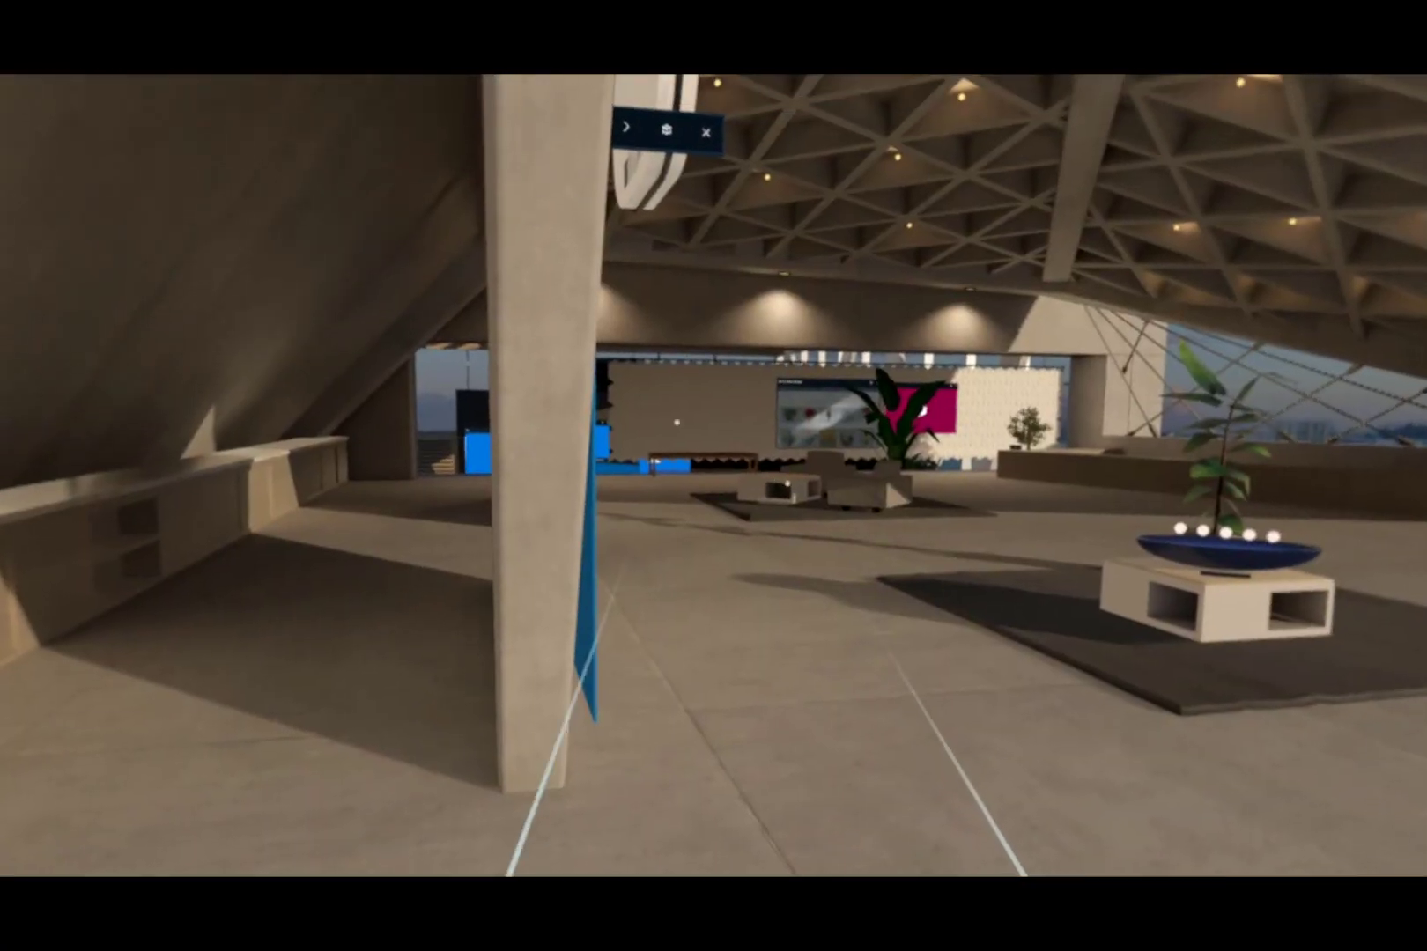
# Step: Bring up the Start menu in the mixed reality home to view its status header and capture options
pyautogui.press('super')
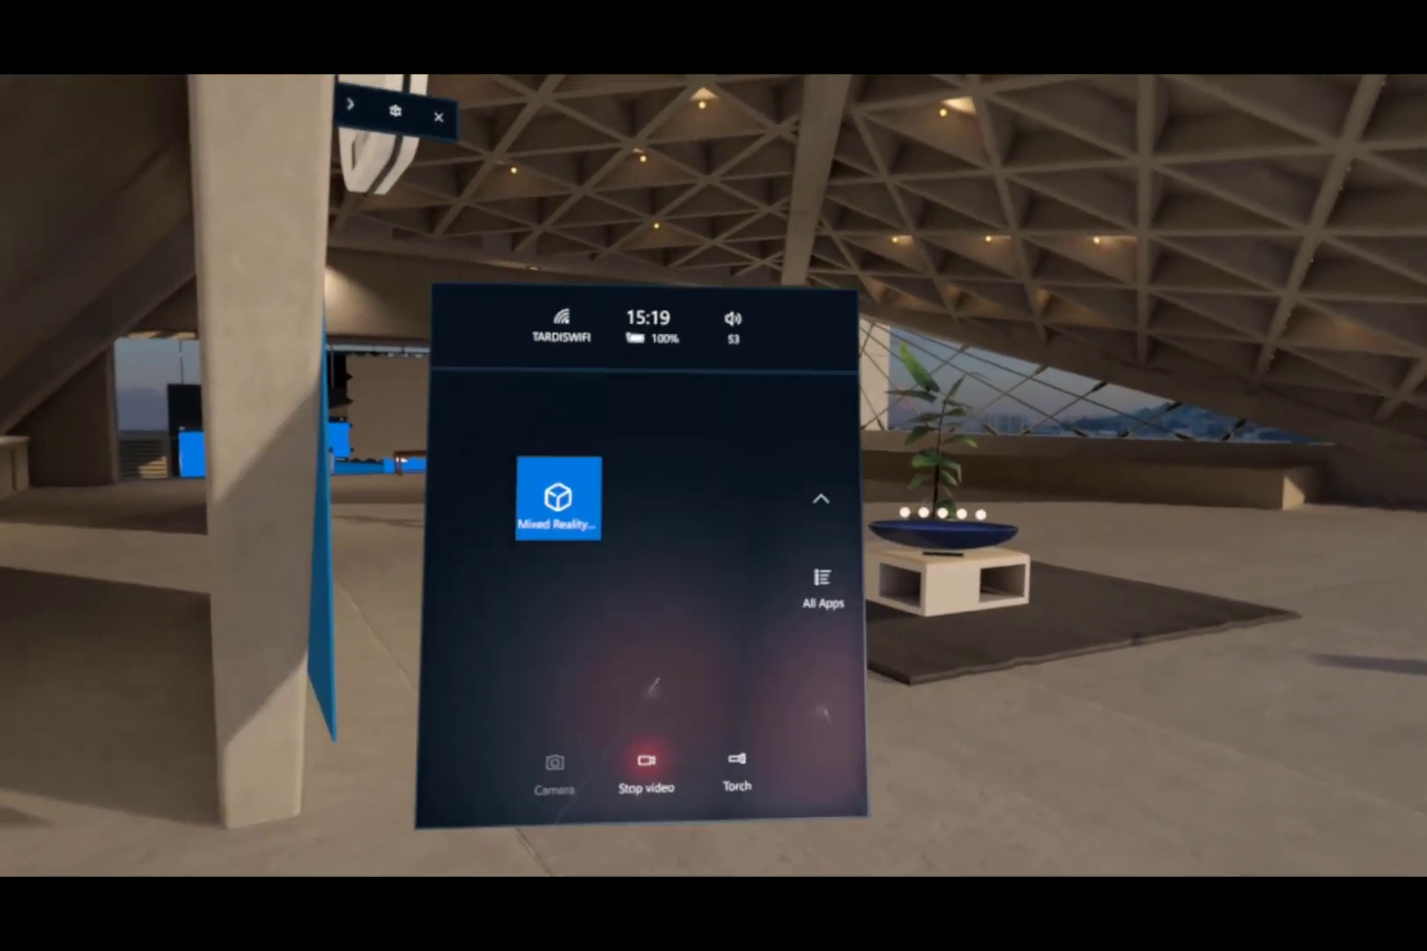
pyautogui.press('super')
pyautogui.click(766, 609)
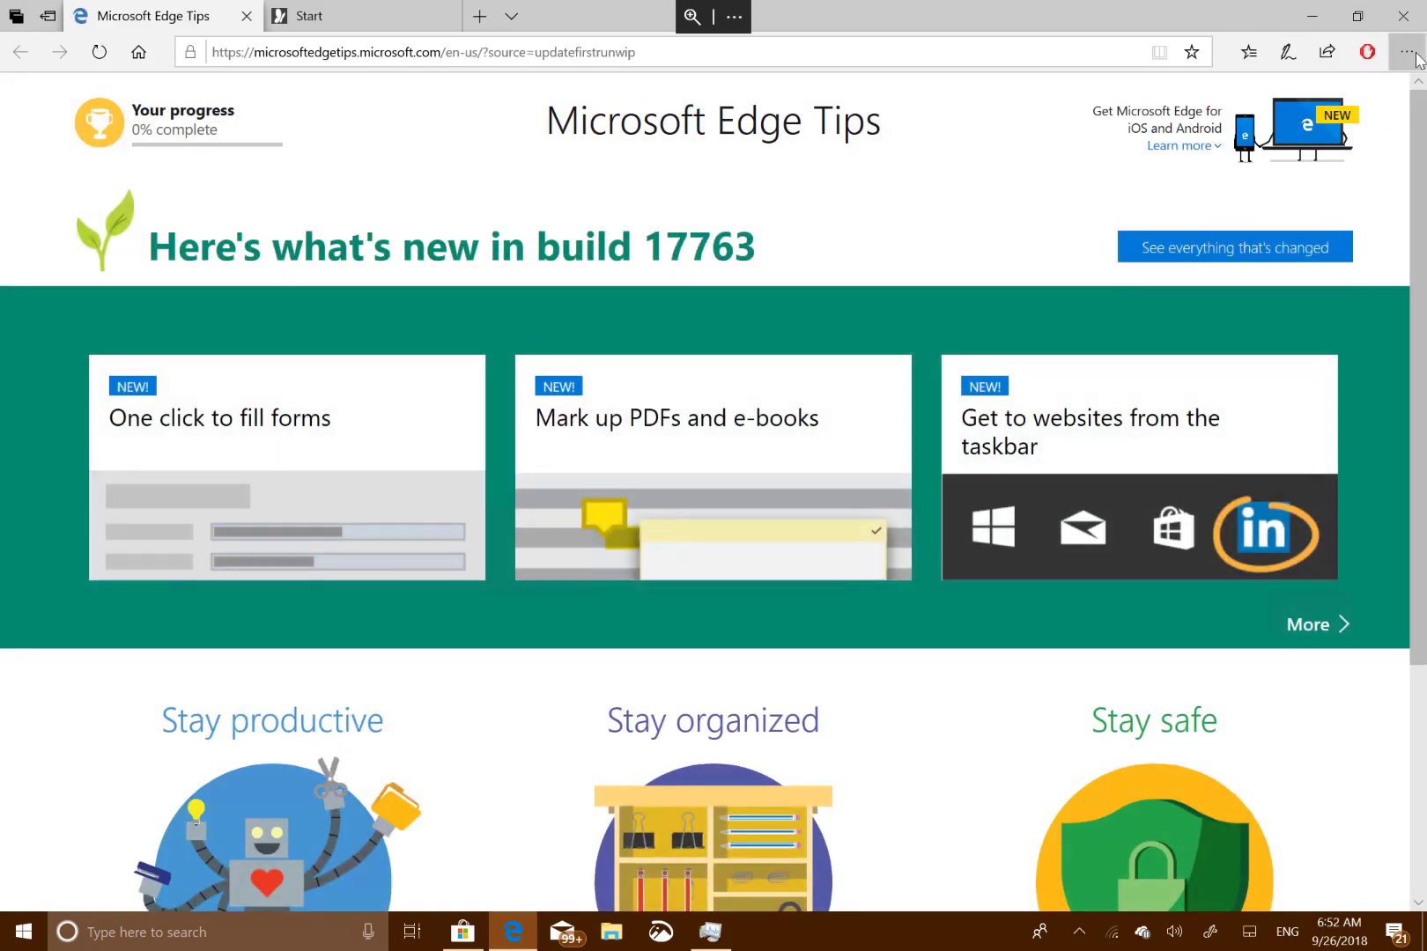
# Step: Open the browser settings and review the General, Privacy & security and Passwords & autofill pages
pyautogui.click(1406, 53)
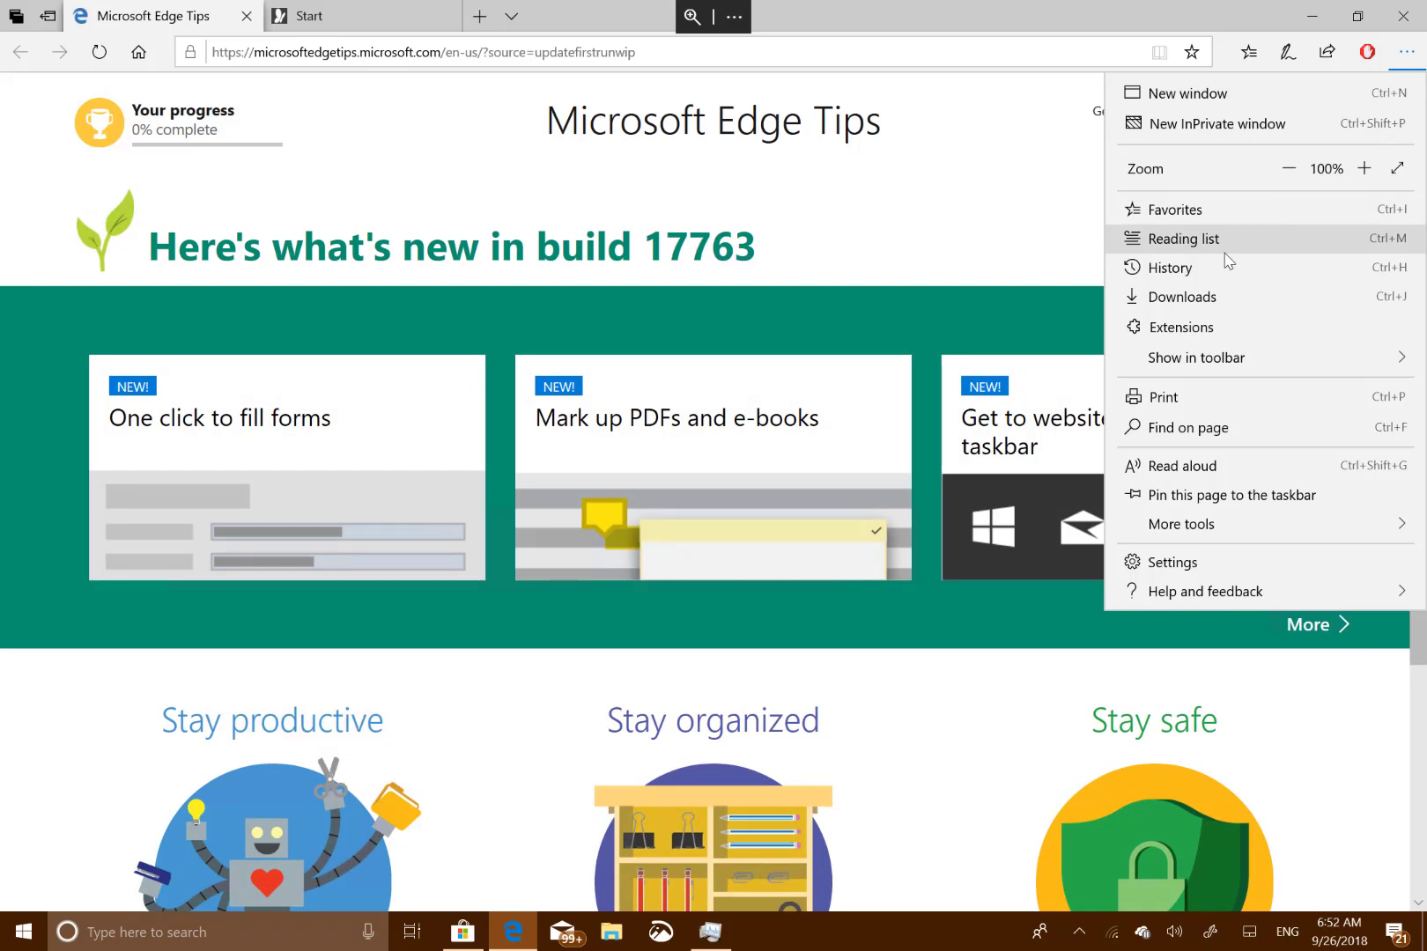
pyautogui.click(1173, 562)
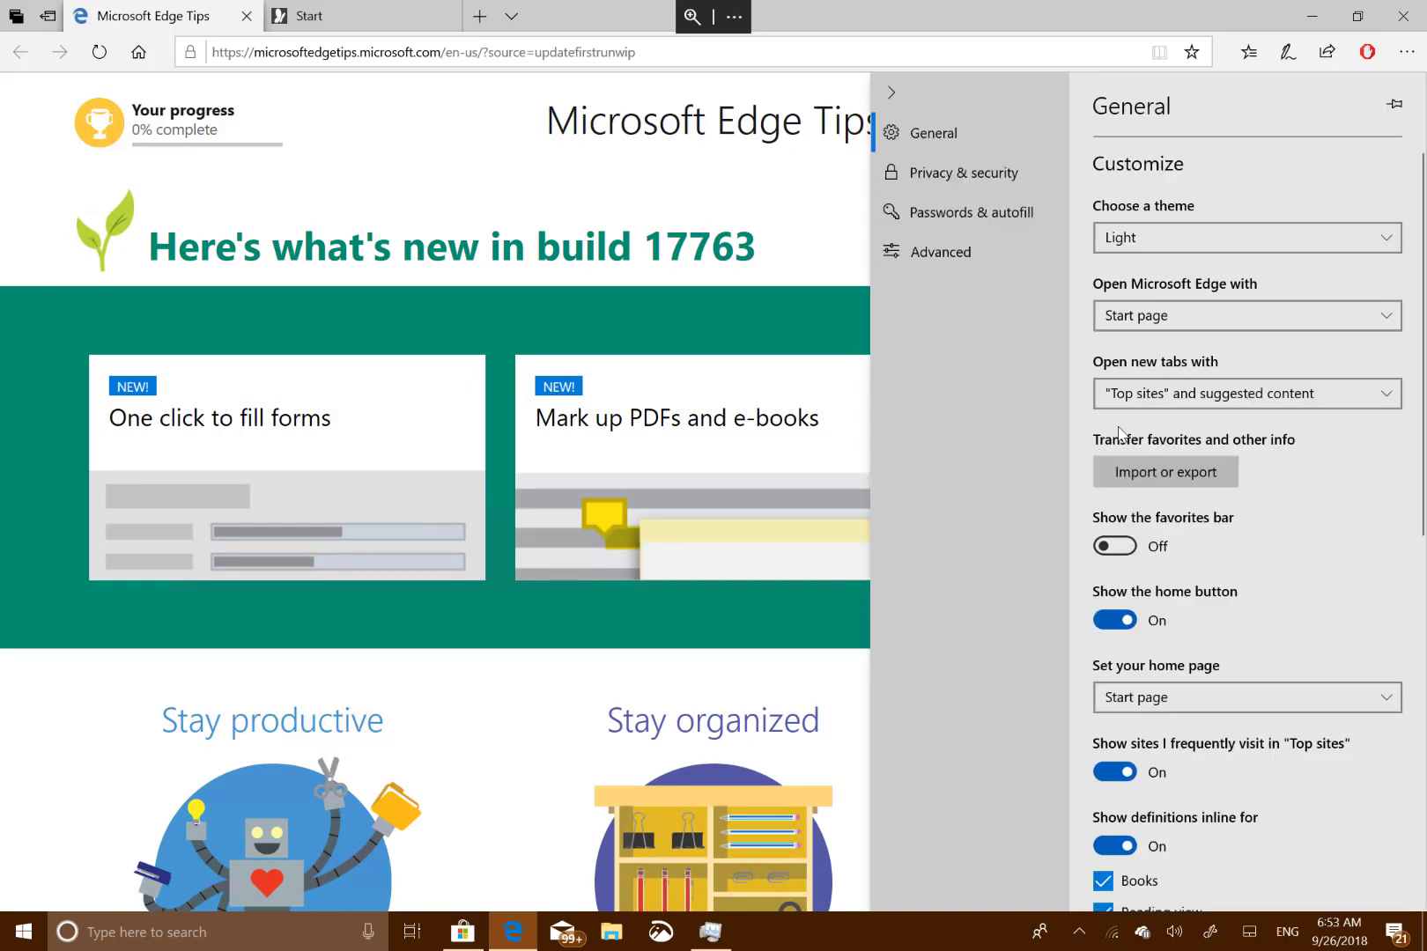
pyautogui.click(931, 183)
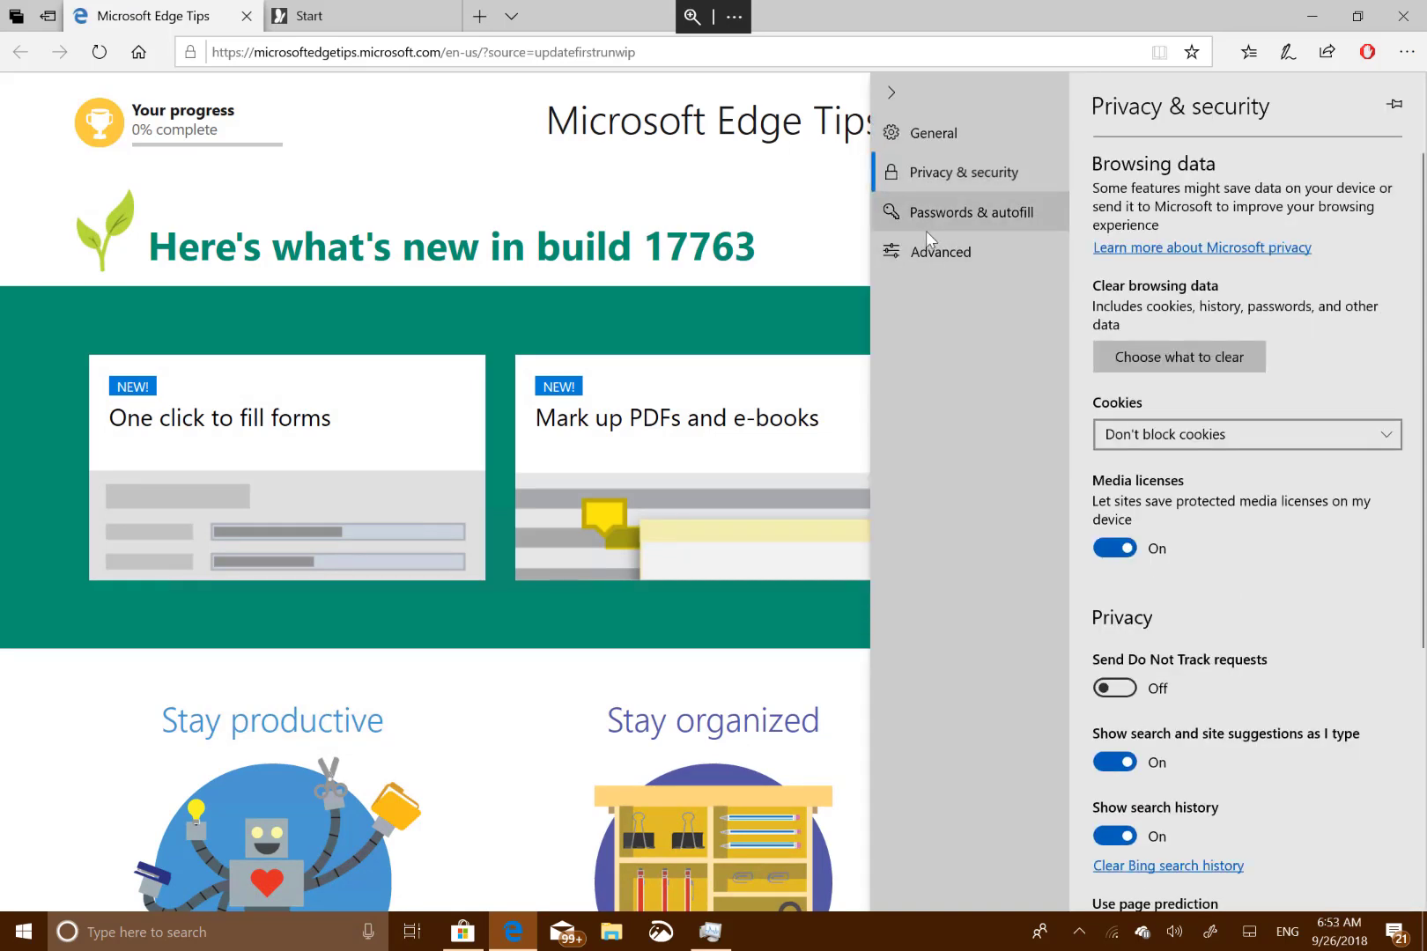
pyautogui.click(932, 219)
# Step: Set Media autoplay to Limit in the browser's Advanced settings
pyautogui.click(936, 139)
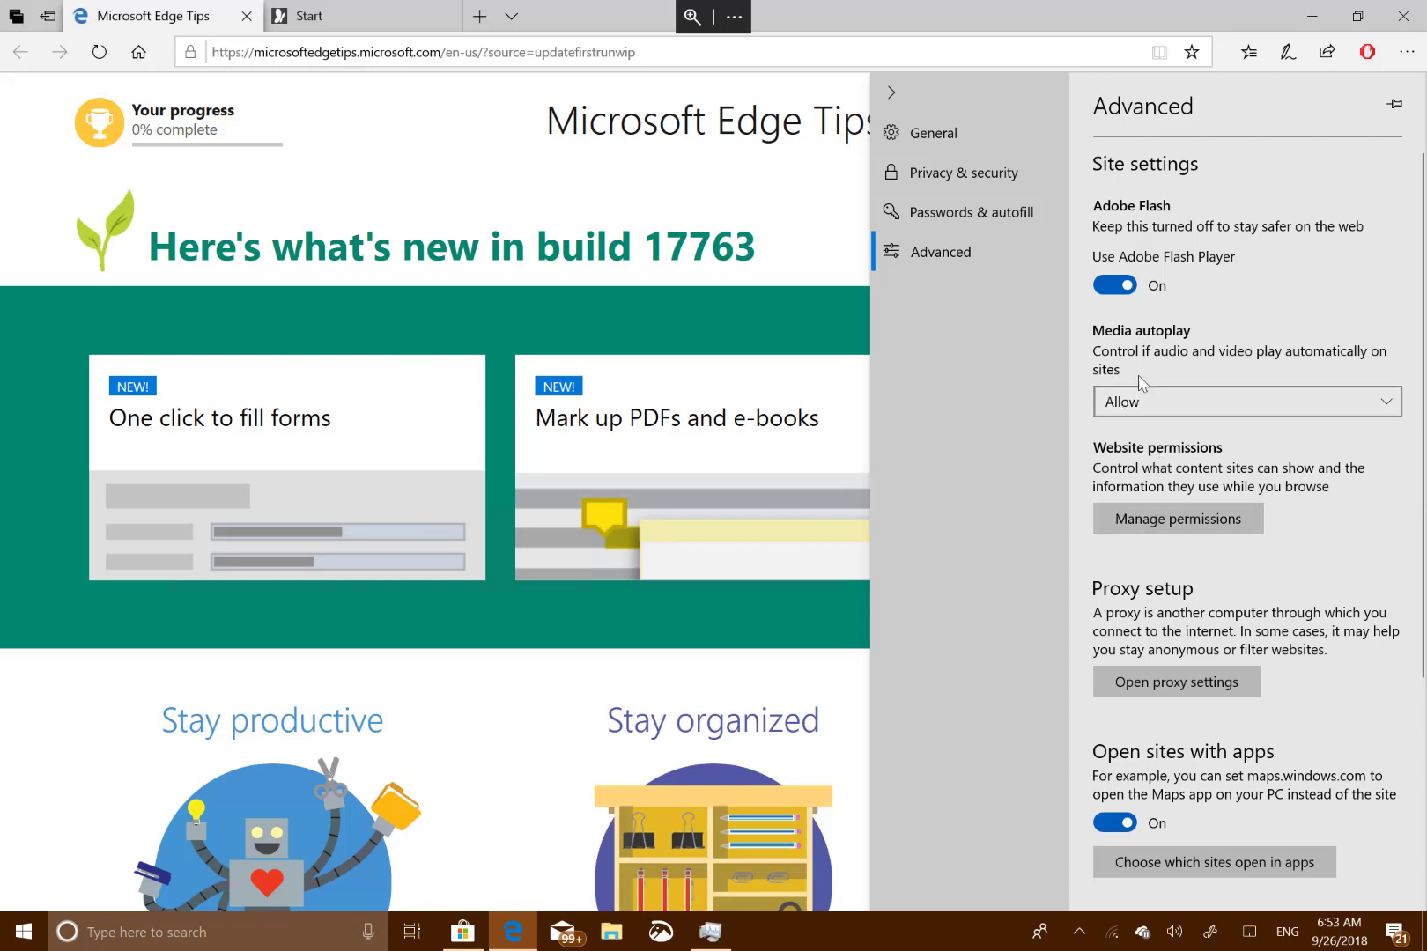
pyautogui.click(1160, 410)
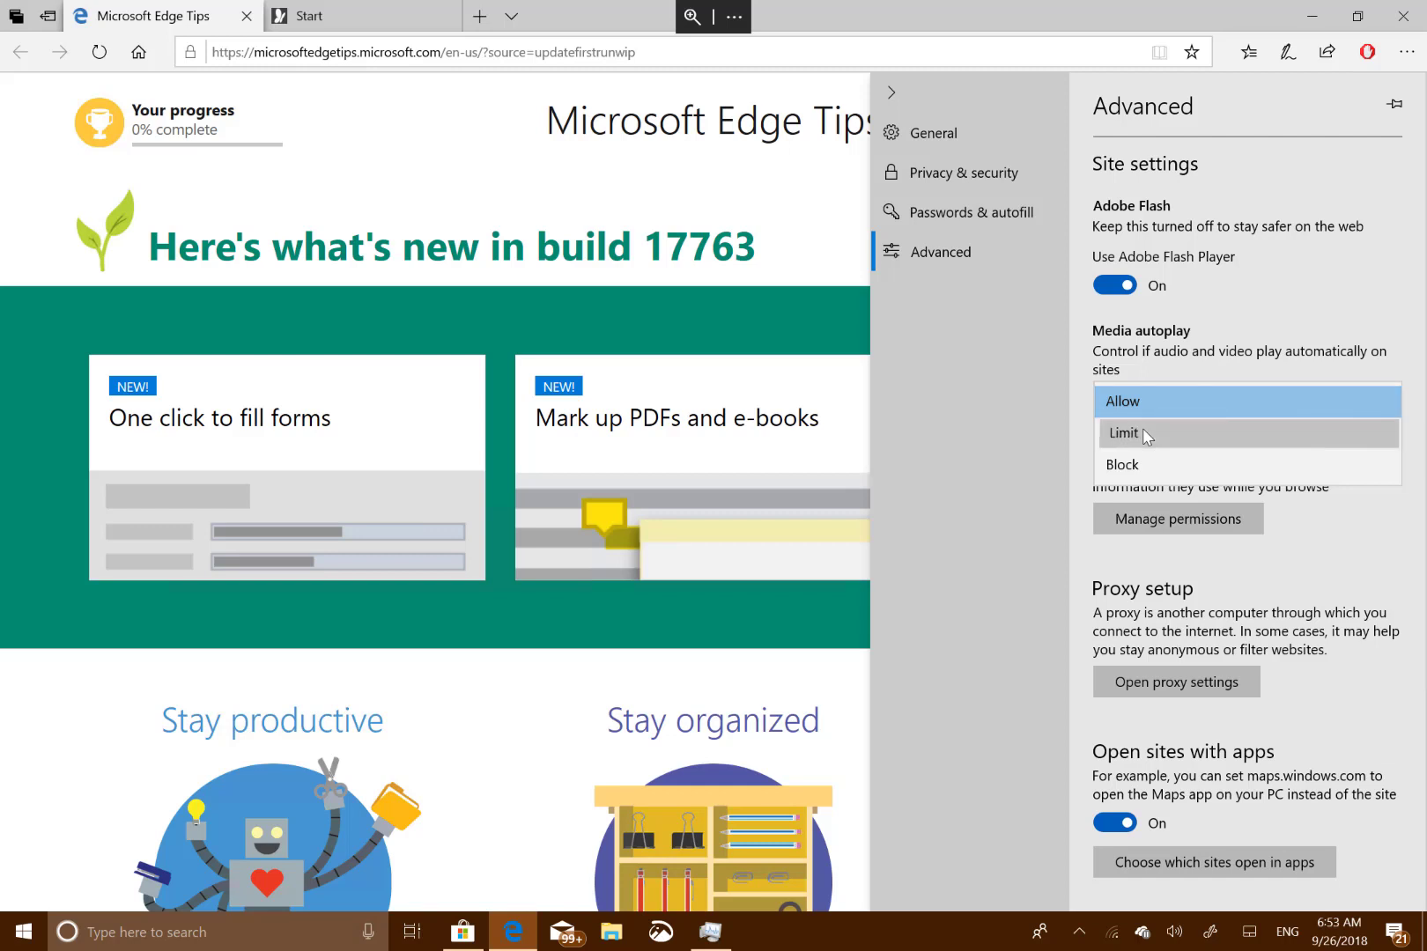
pyautogui.click(1142, 431)
# Step: Customize the browser toolbar so that Downloads is shown and Add notes is hidden
pyautogui.click(1407, 52)
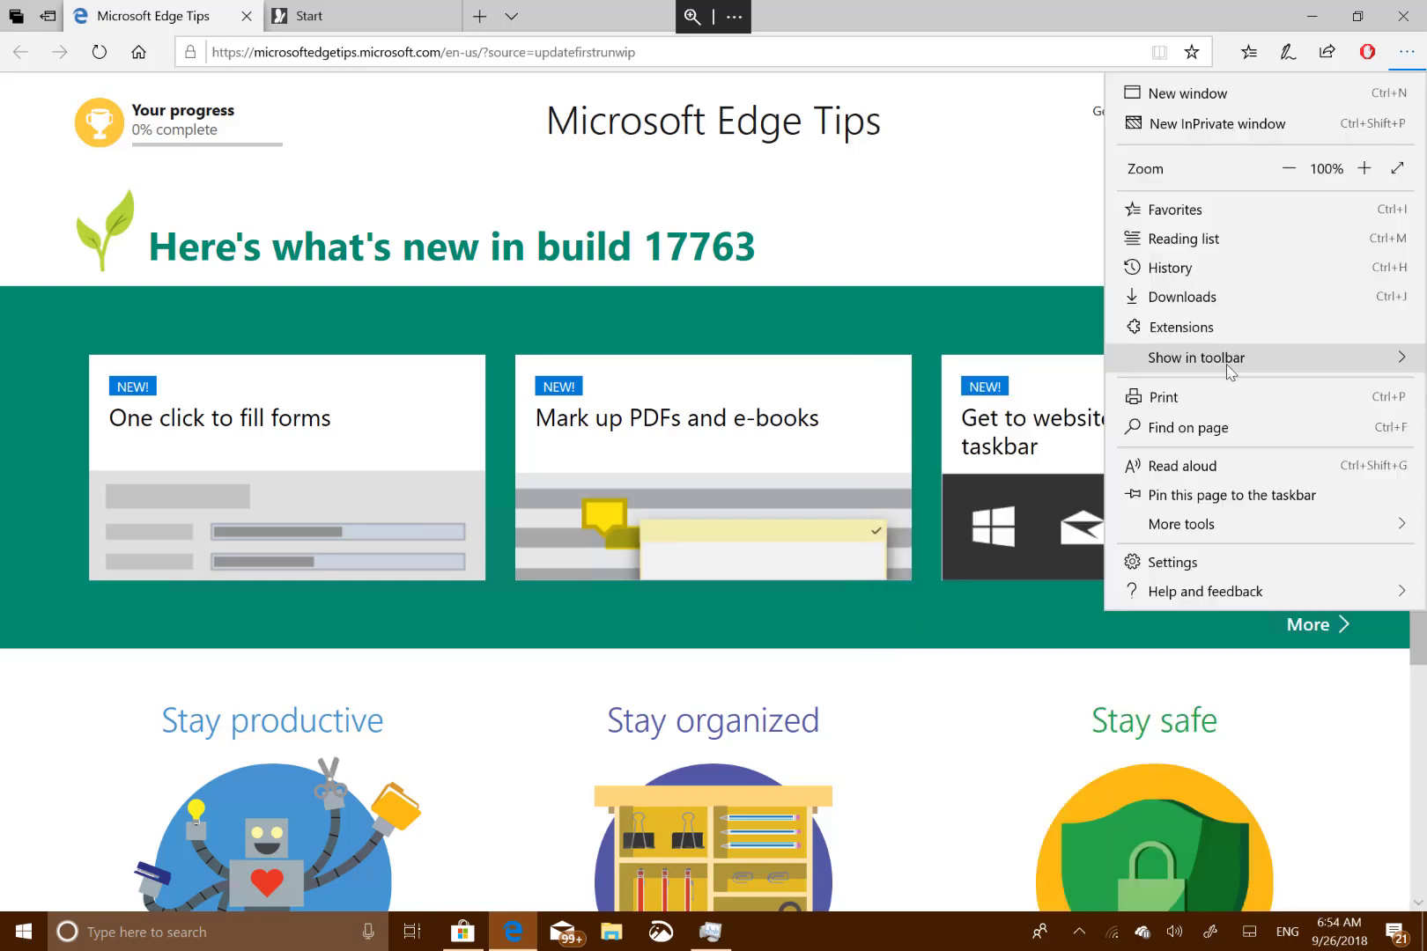
pyautogui.moveTo(1169, 370)
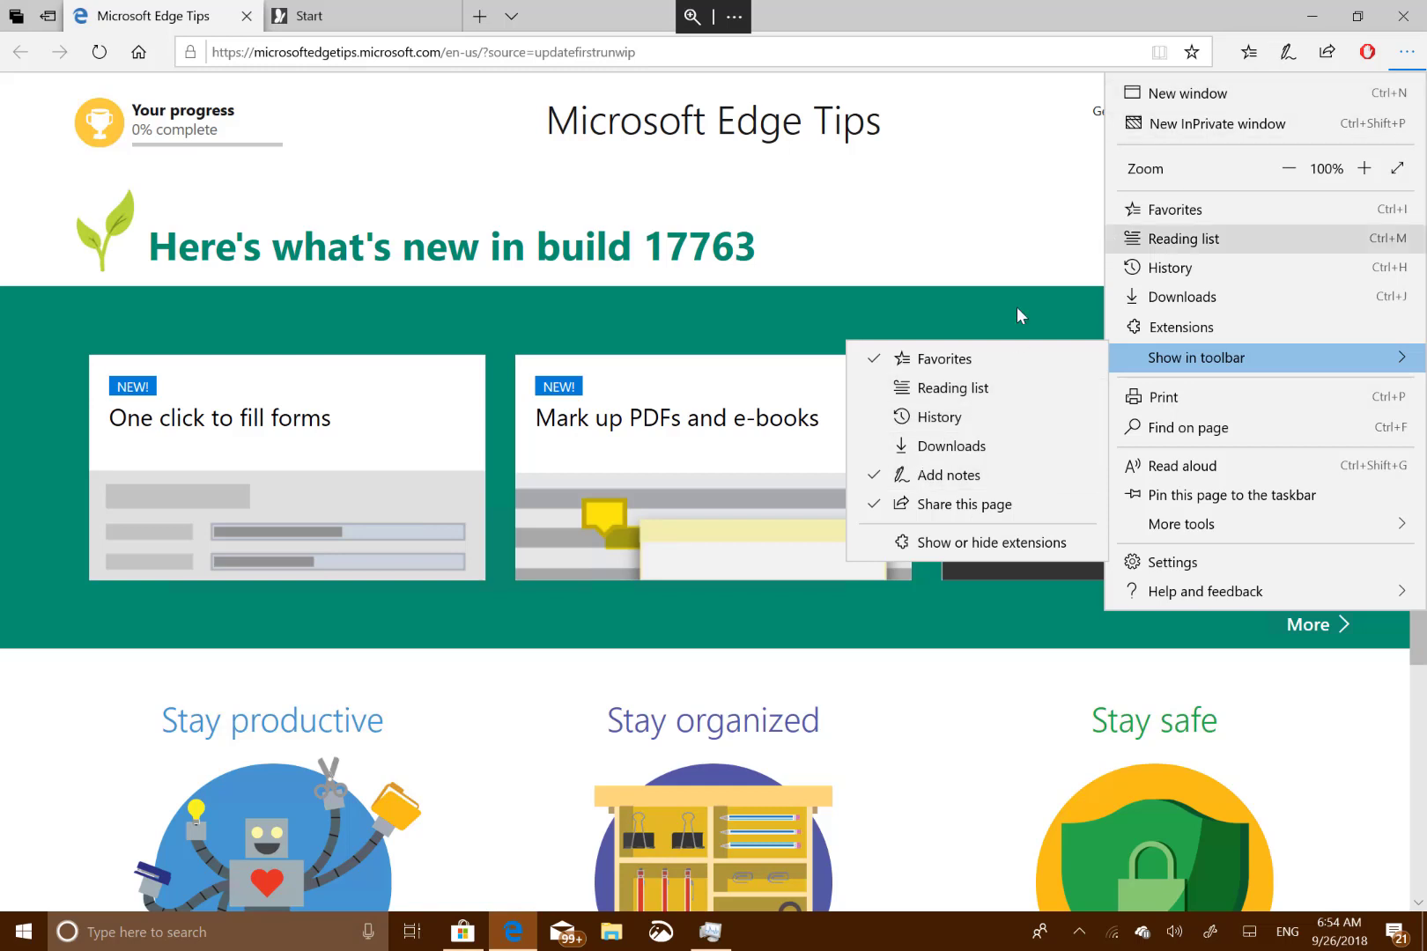
pyautogui.click(870, 453)
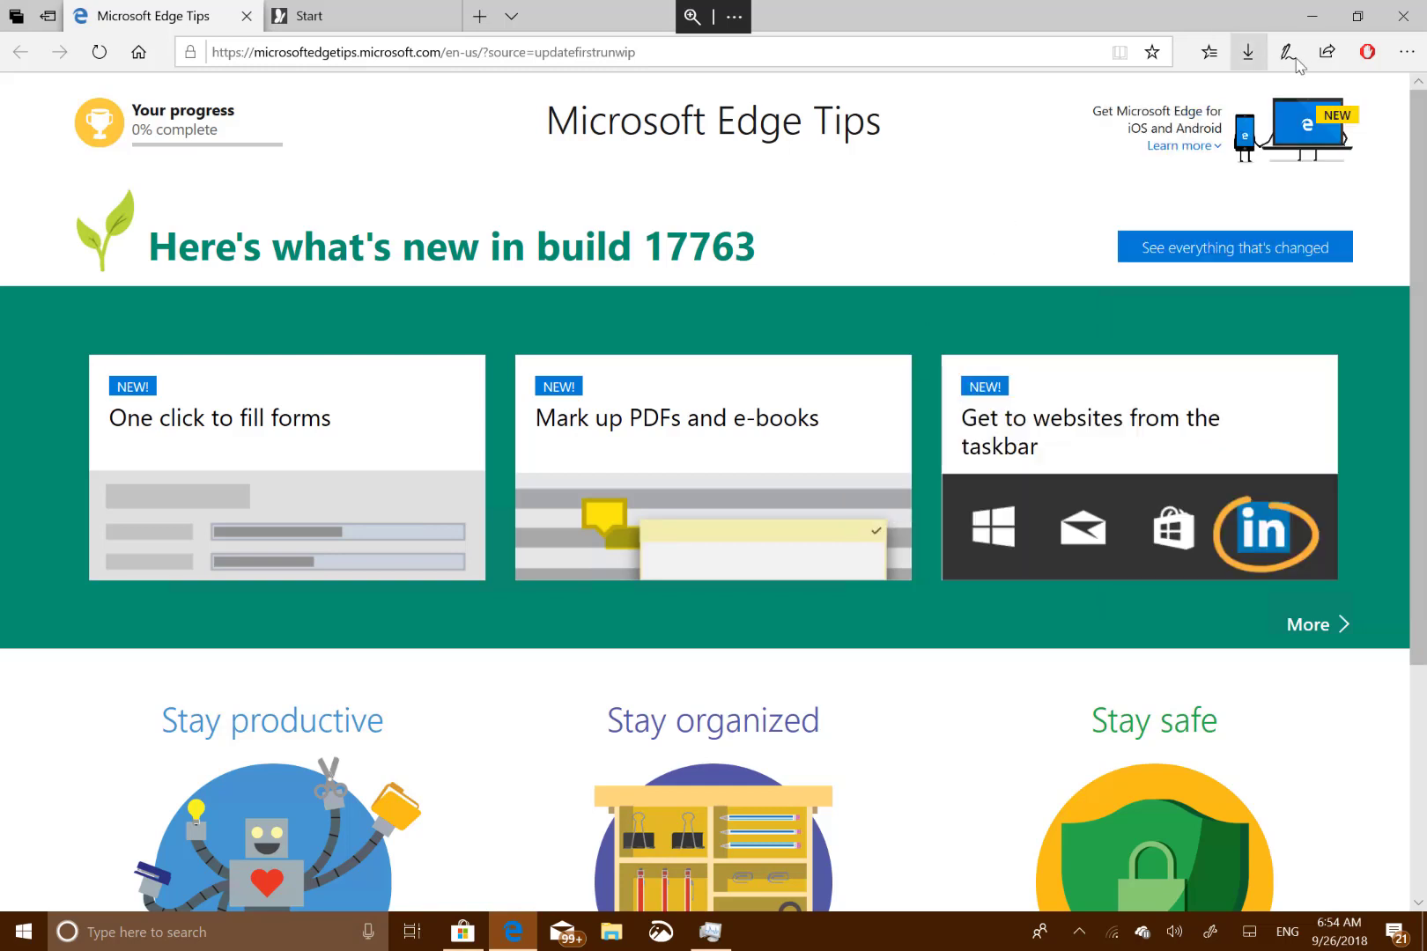
pyautogui.click(1409, 57)
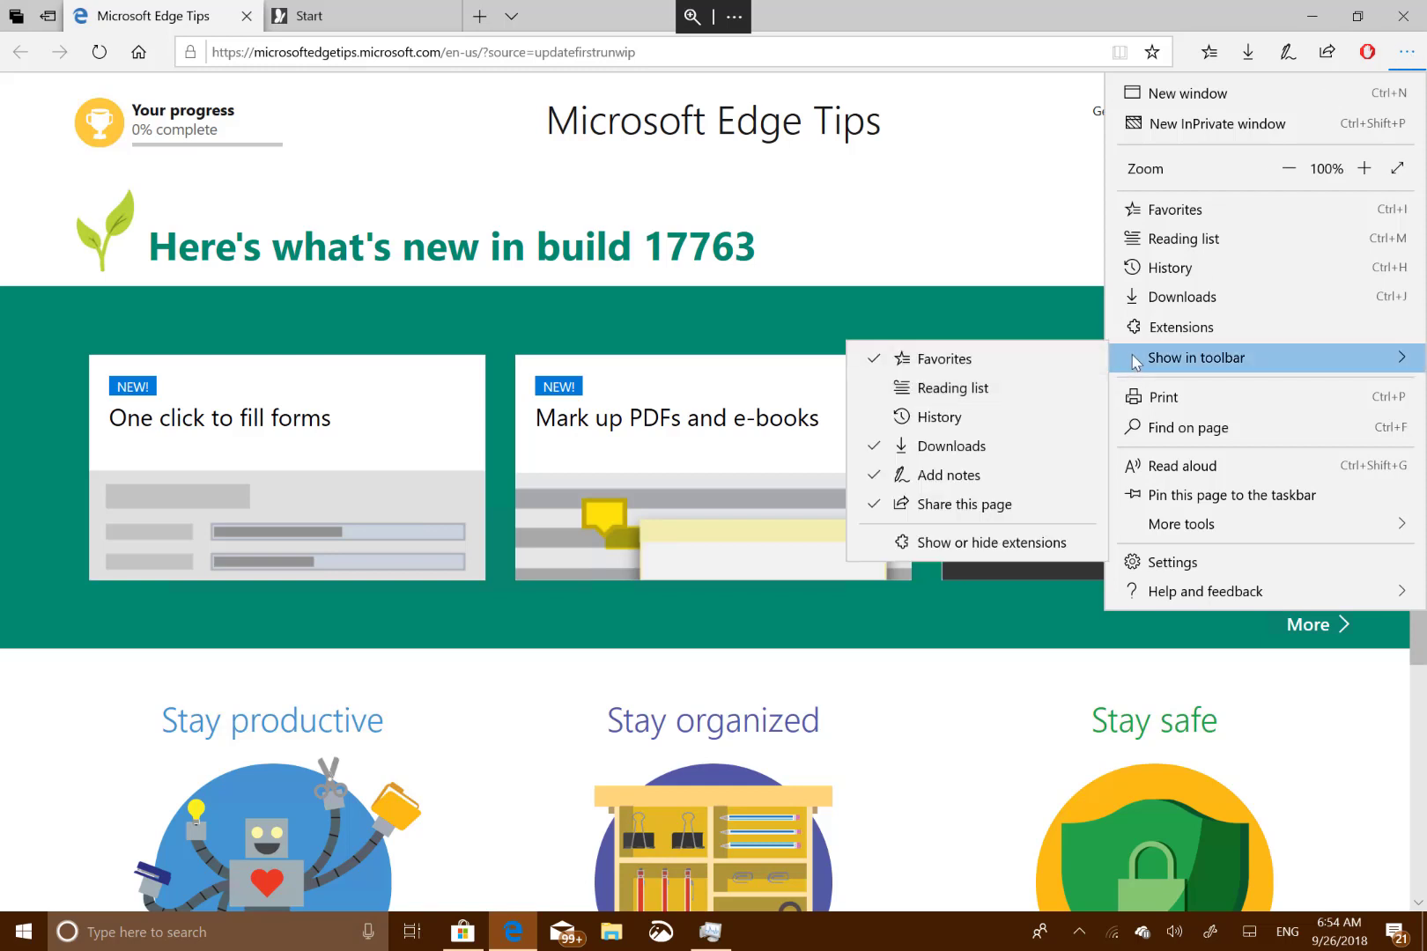
pyautogui.click(914, 481)
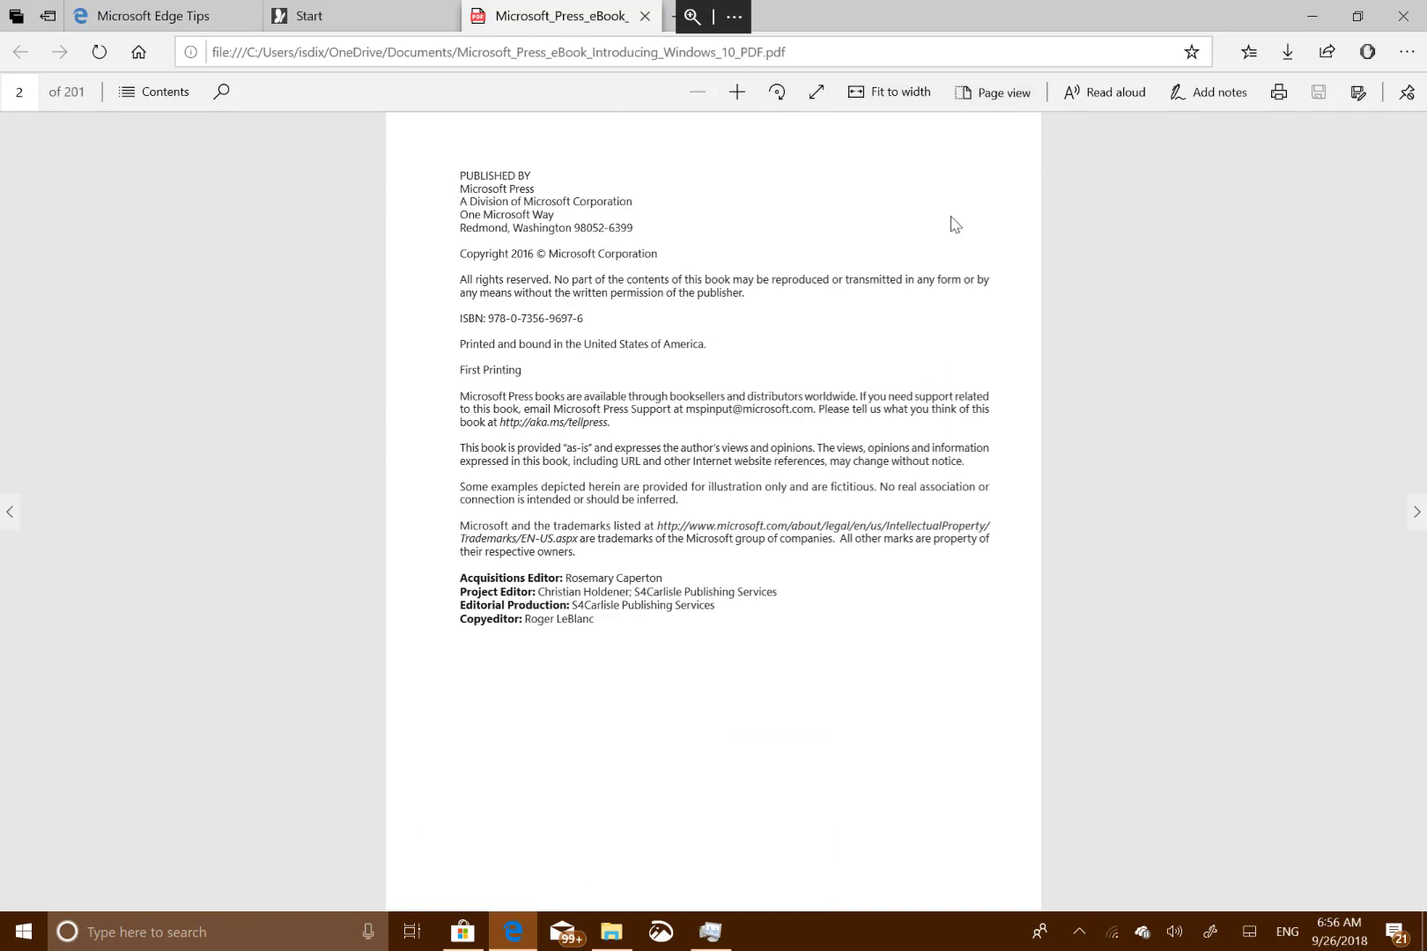
# Step: Select the word "reproduced" on page 2 of the Windows 10 eBook PDF
pyautogui.doubleClick(783, 279)
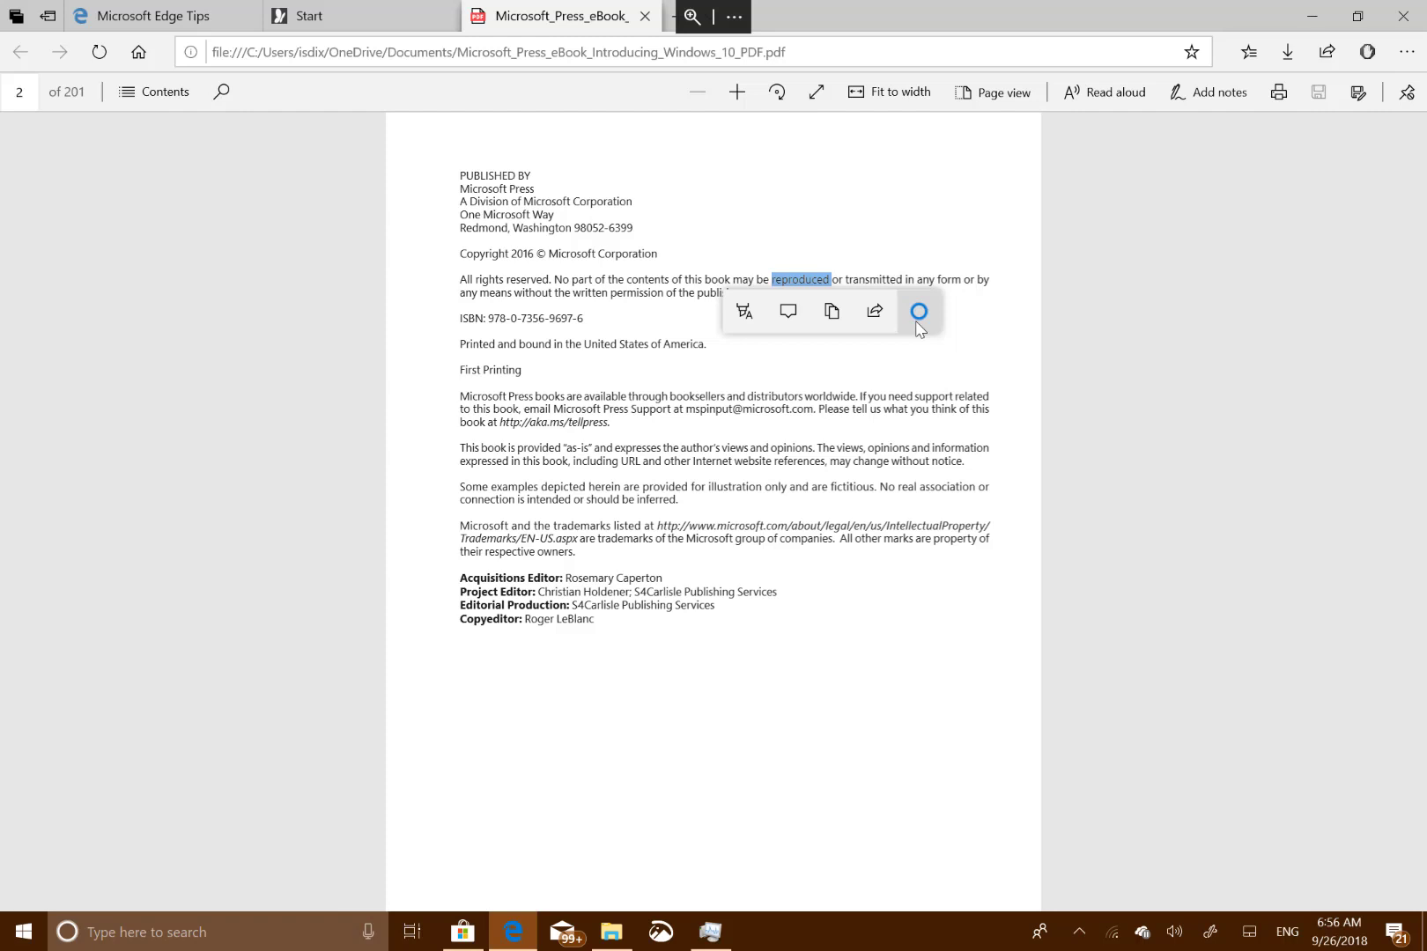
# Step: Set the open browser tabs aside and display the list of set-aside tabs
pyautogui.click(49, 17)
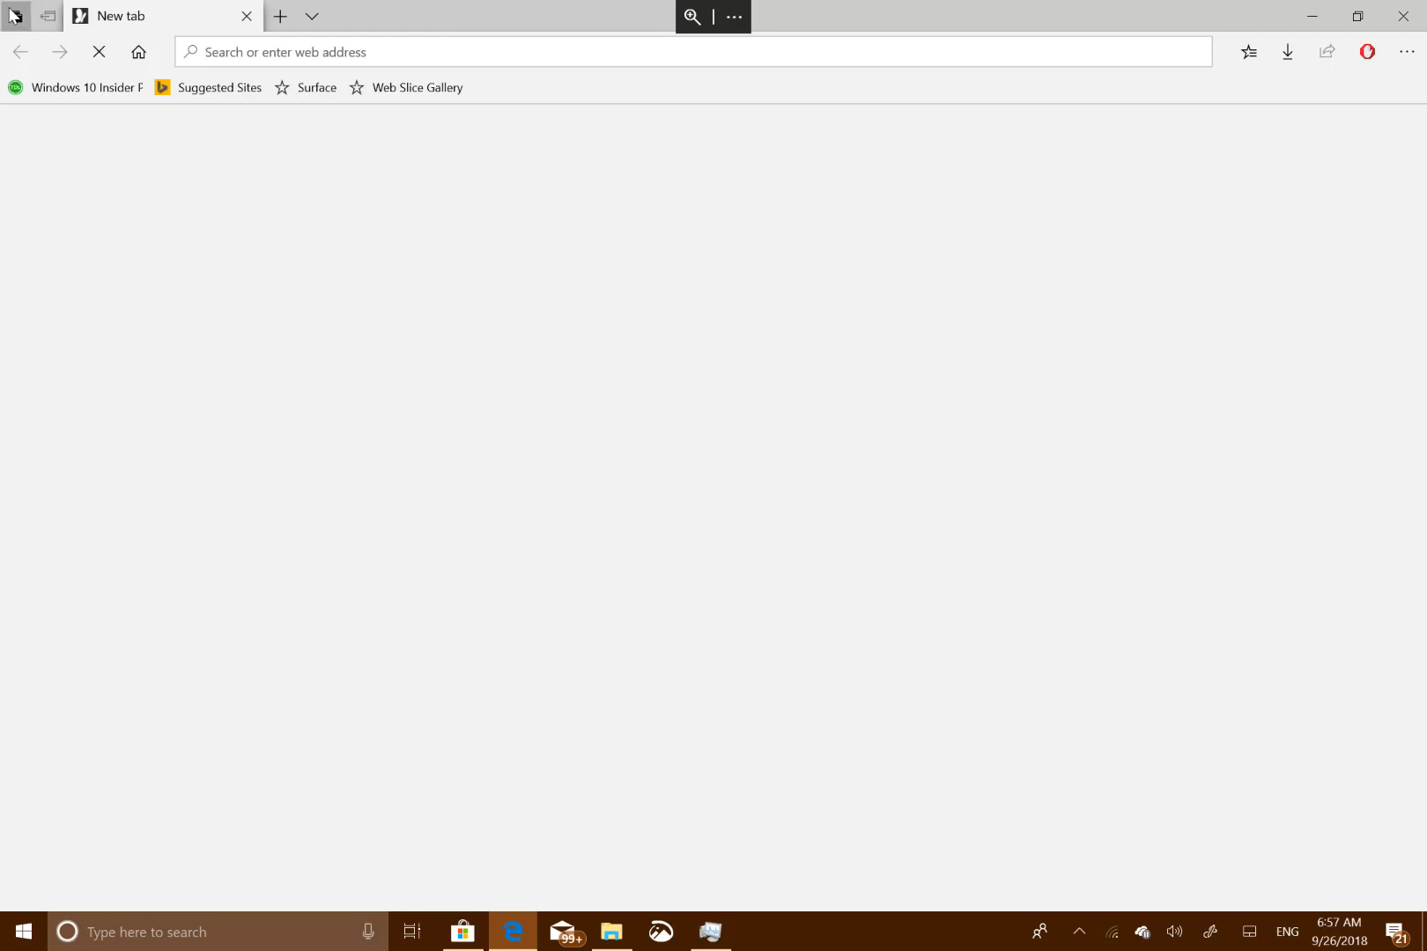
pyautogui.click(13, 16)
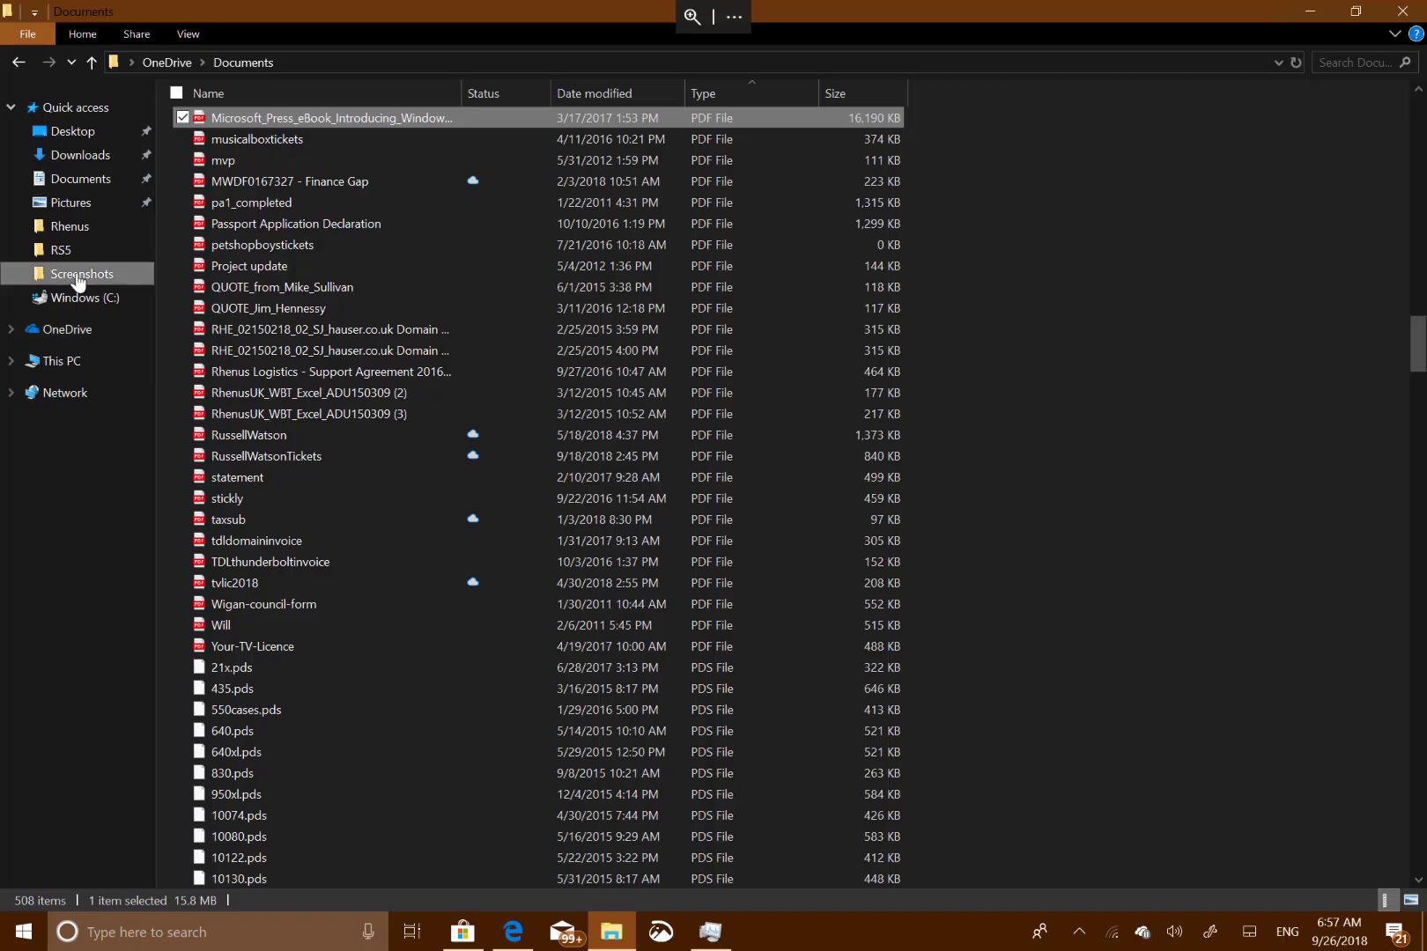
# Step: Browse the Screenshots folder and This PC in File Explorer to view its dark theme
pyautogui.click(68, 280)
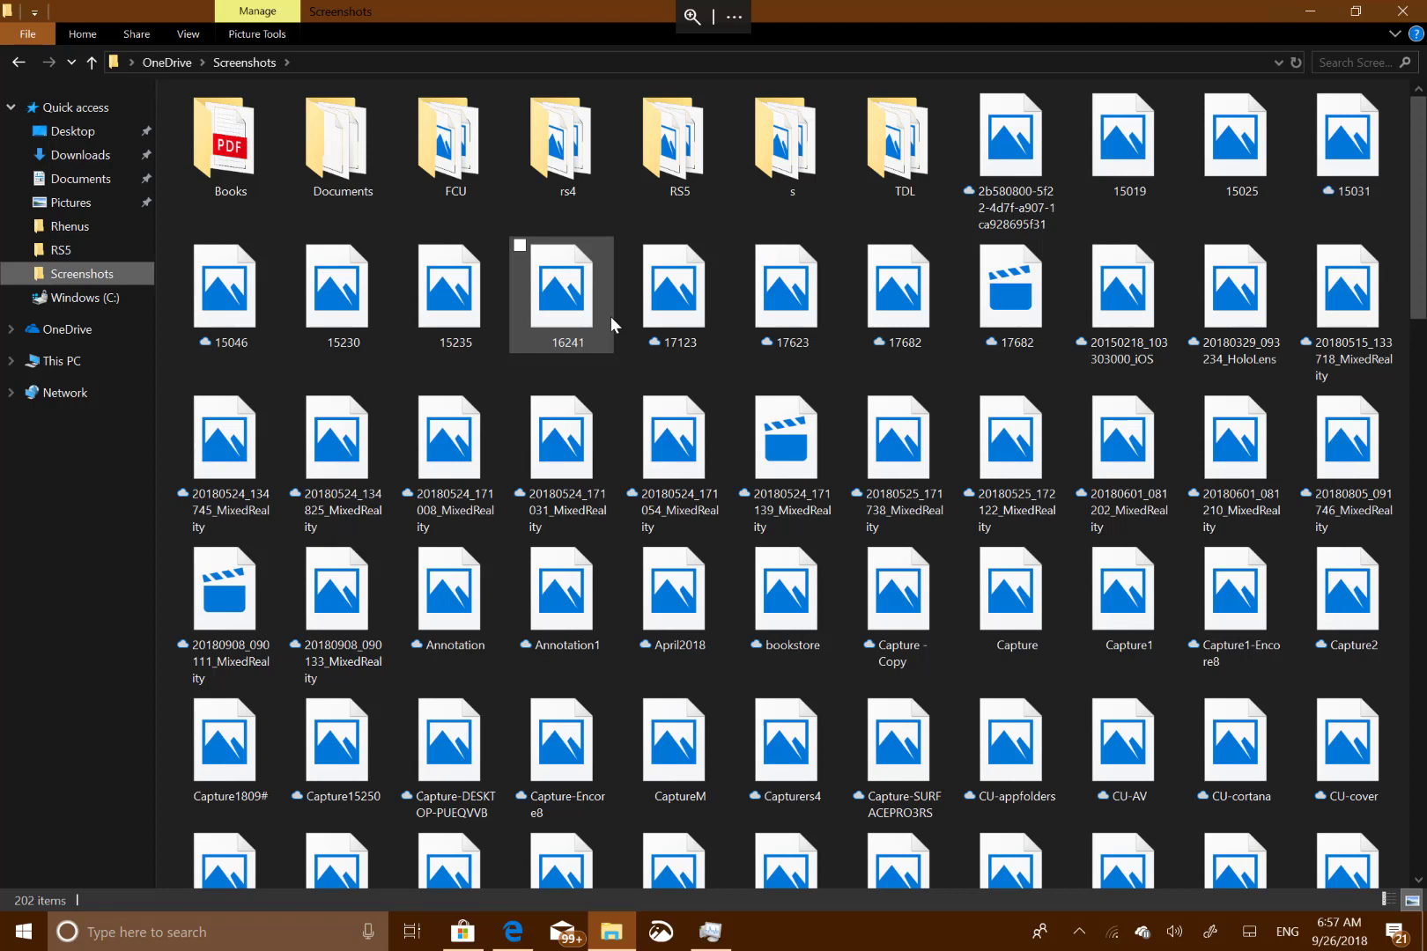
pyautogui.moveTo(611, 317)
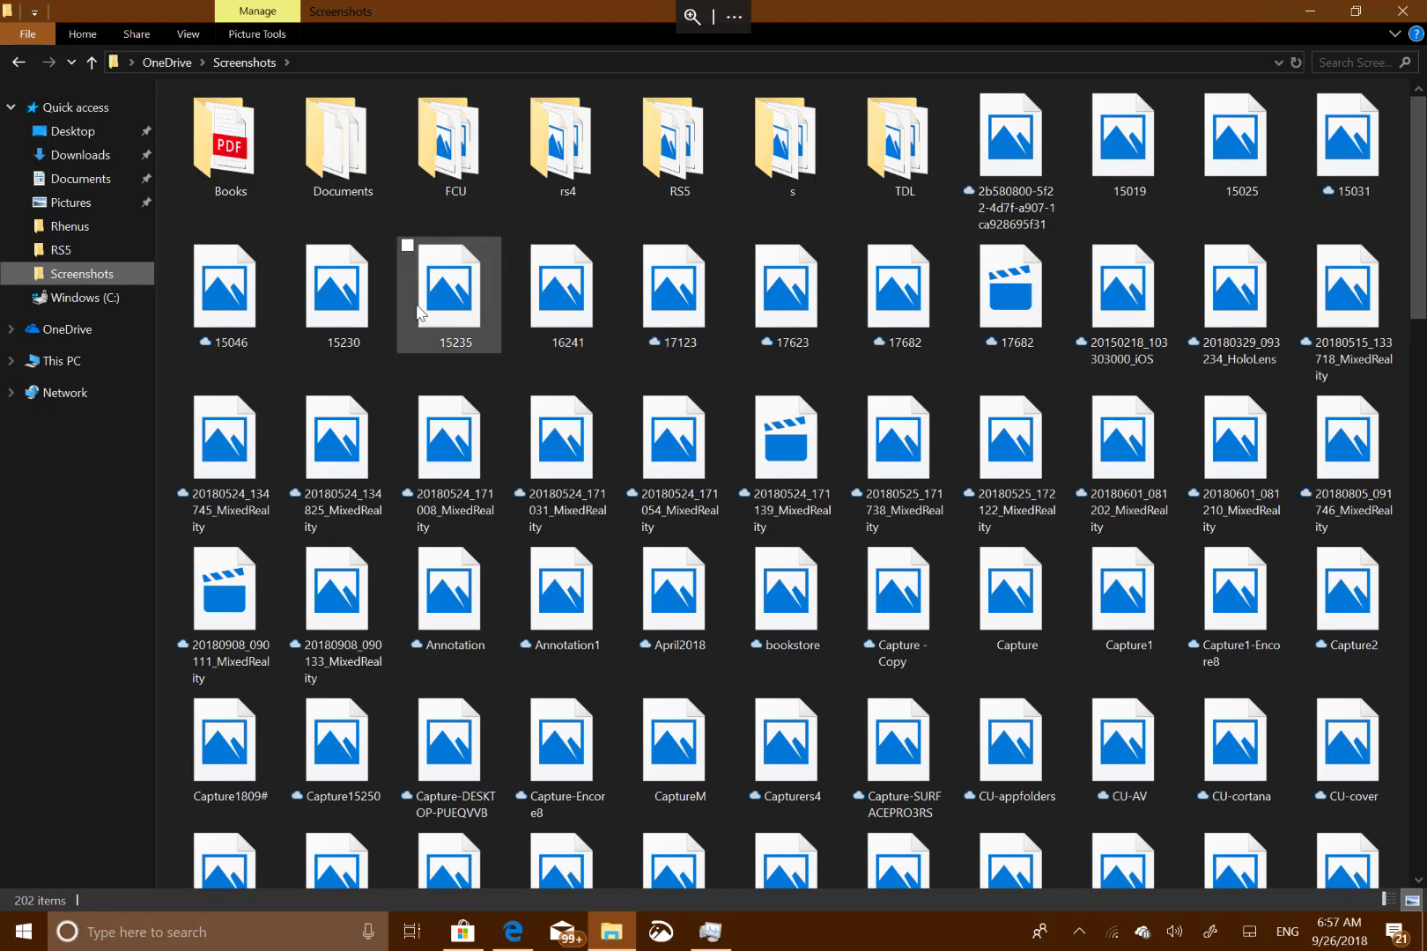
pyautogui.click(89, 361)
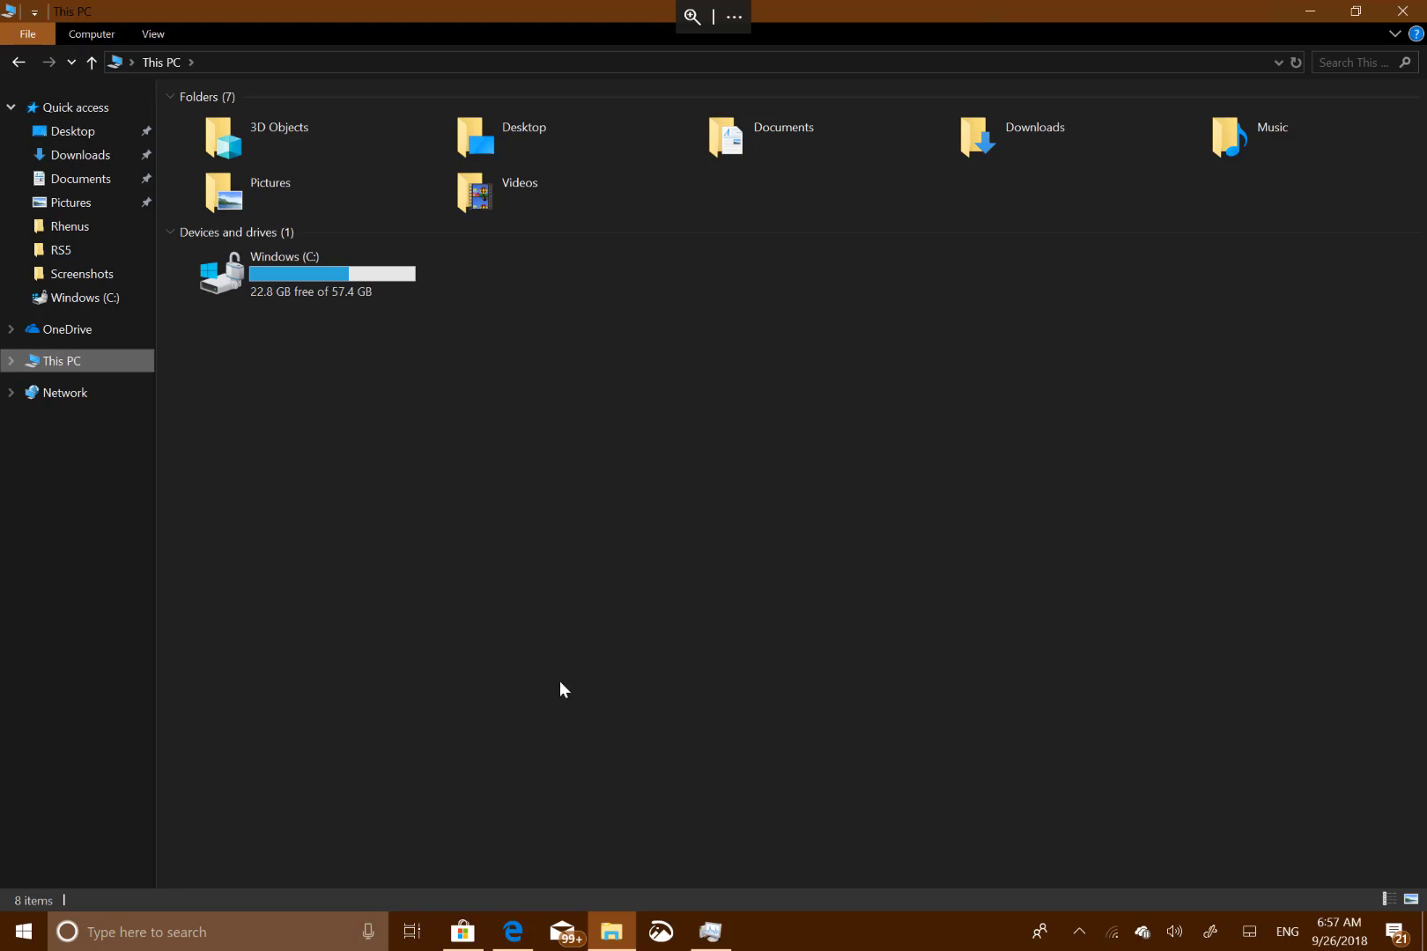
# Step: Return to Microsoft Edge and reopen the set-aside tab for The Digital Lifestyle website
pyautogui.click(513, 932)
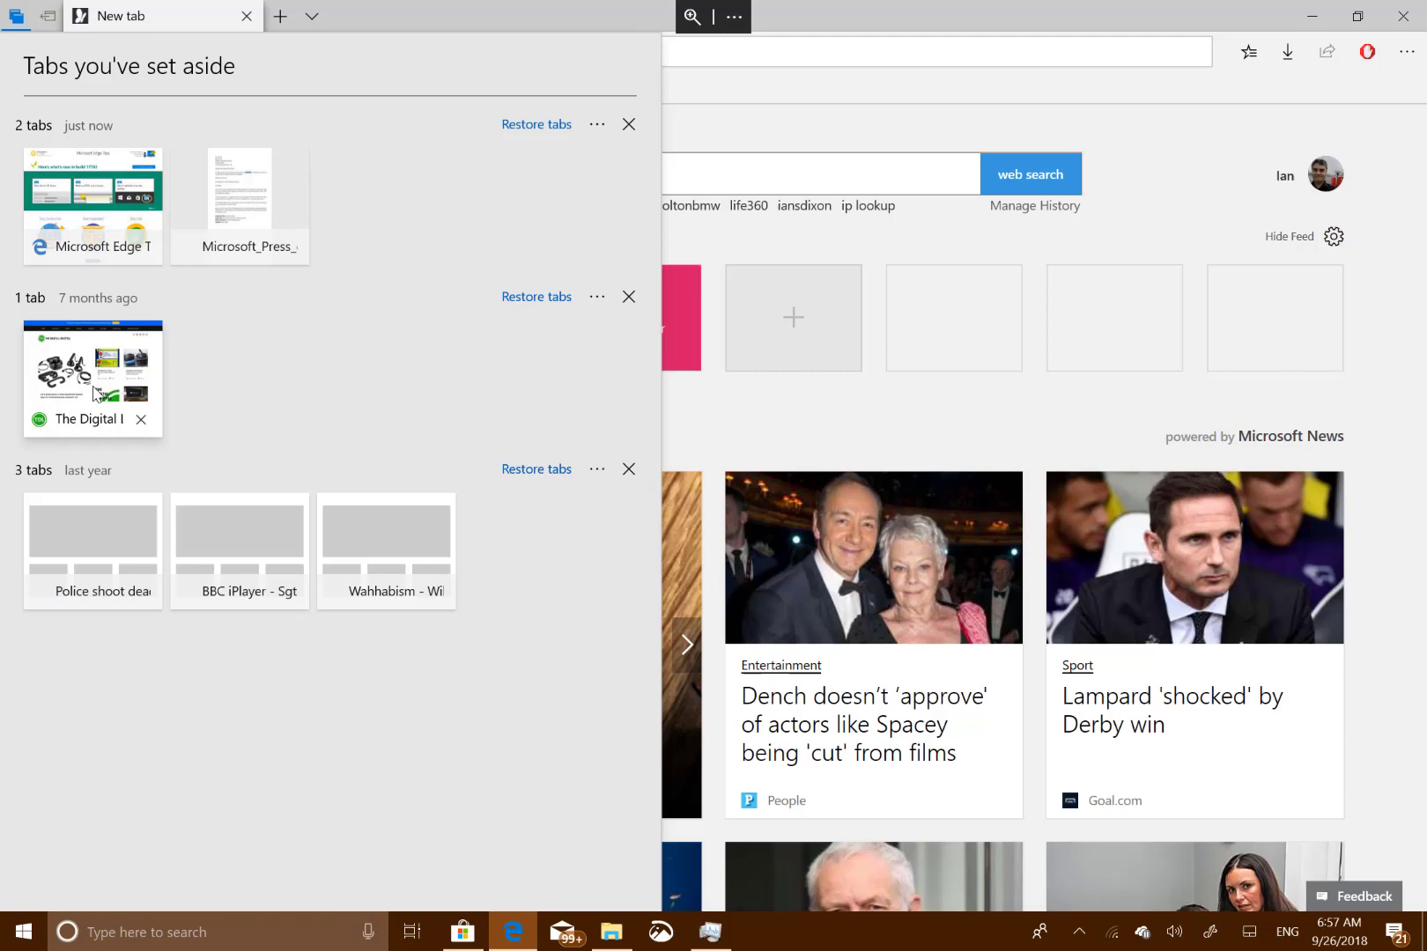
pyautogui.click(124, 377)
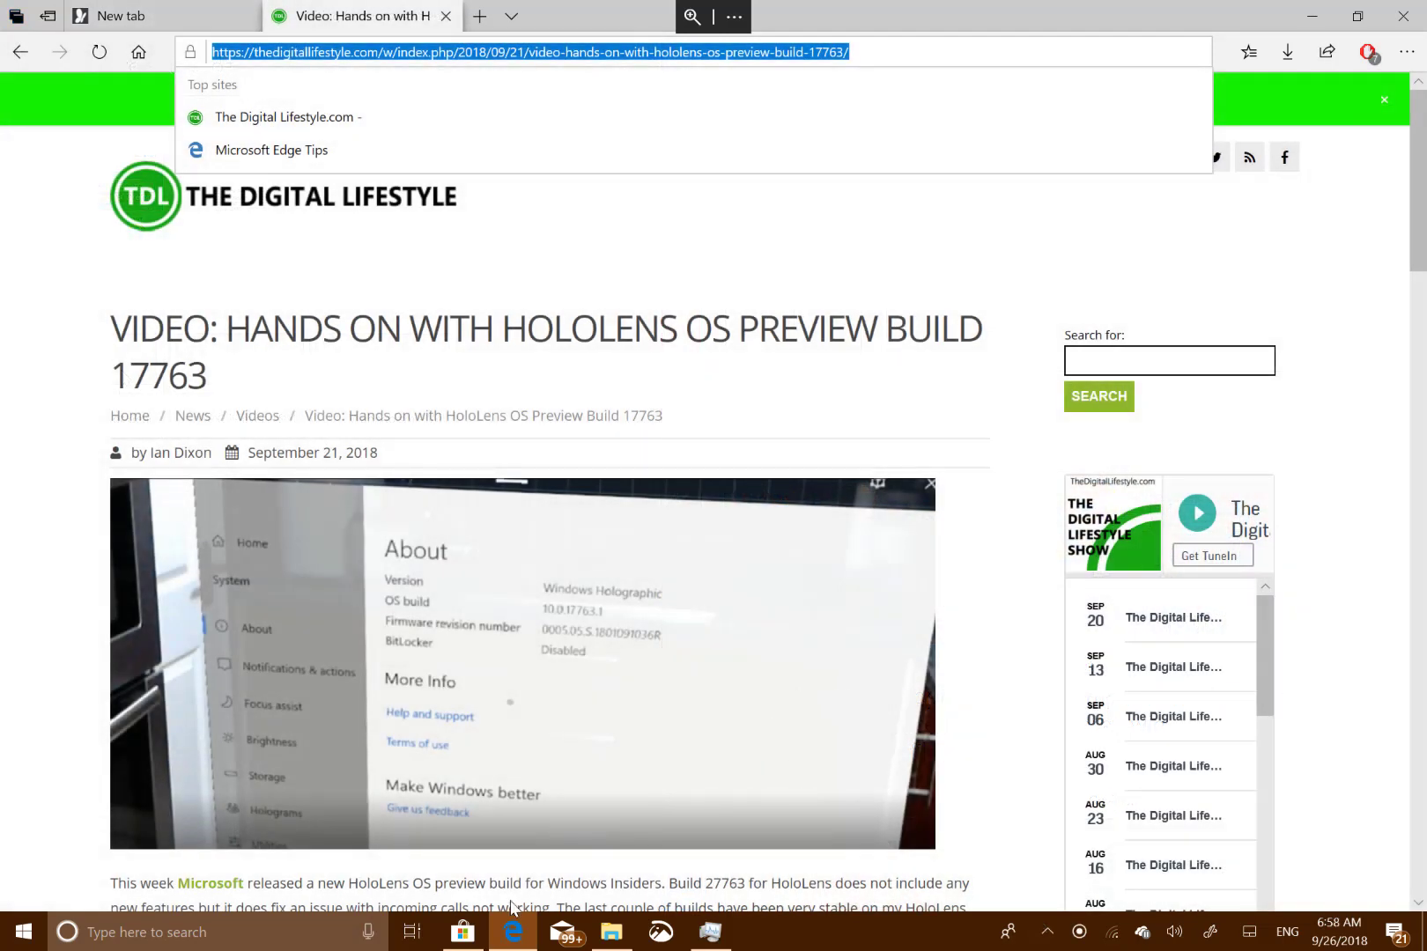
# Step: View the clipboard history over the HoloLens article page and close it
pyautogui.click(797, 938)
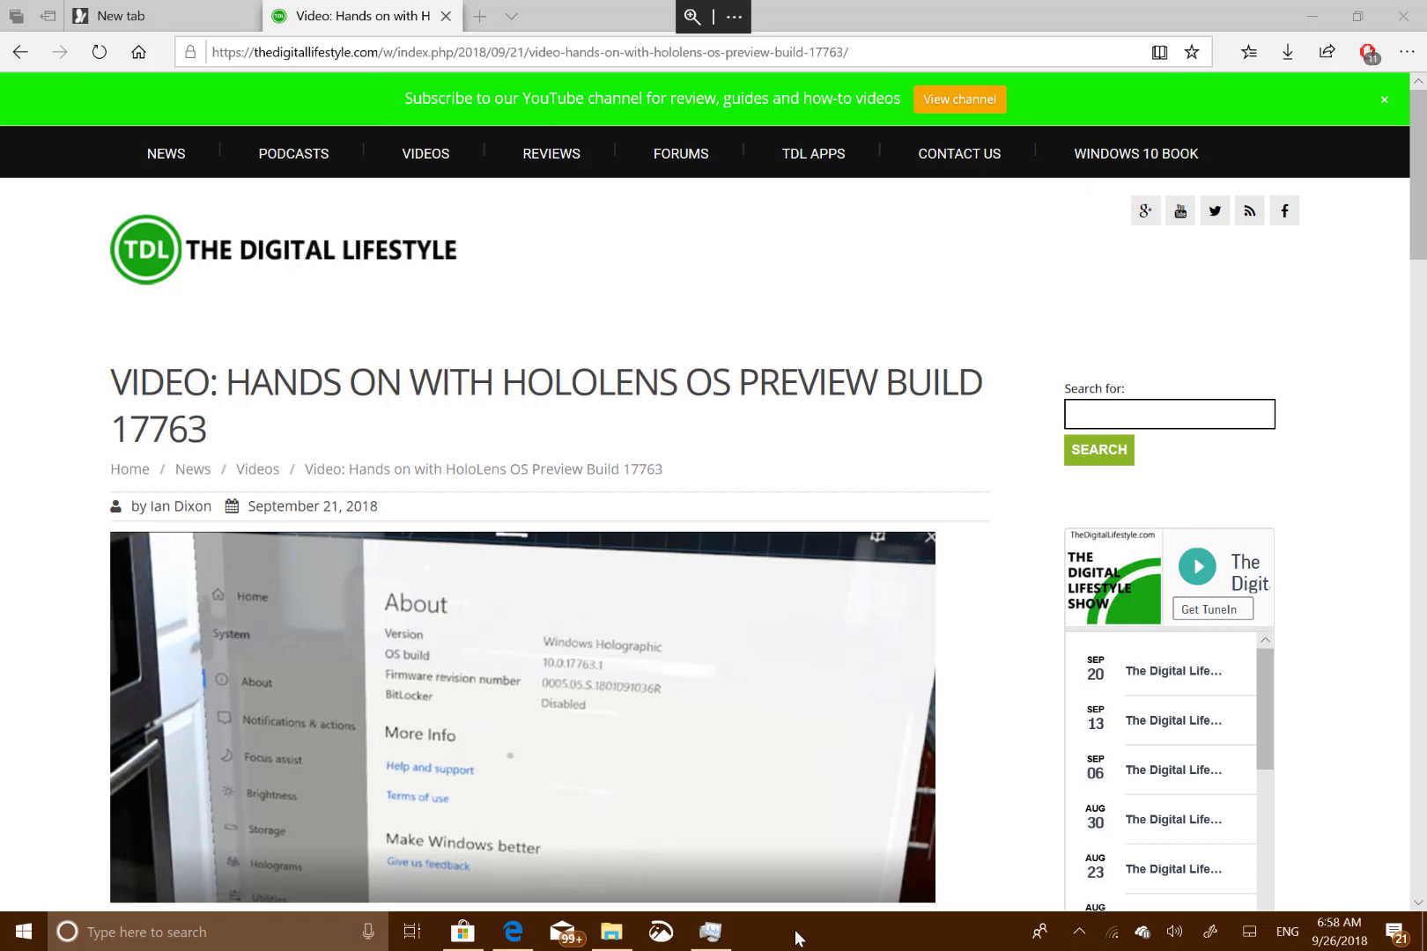
pyautogui.press('super+v')
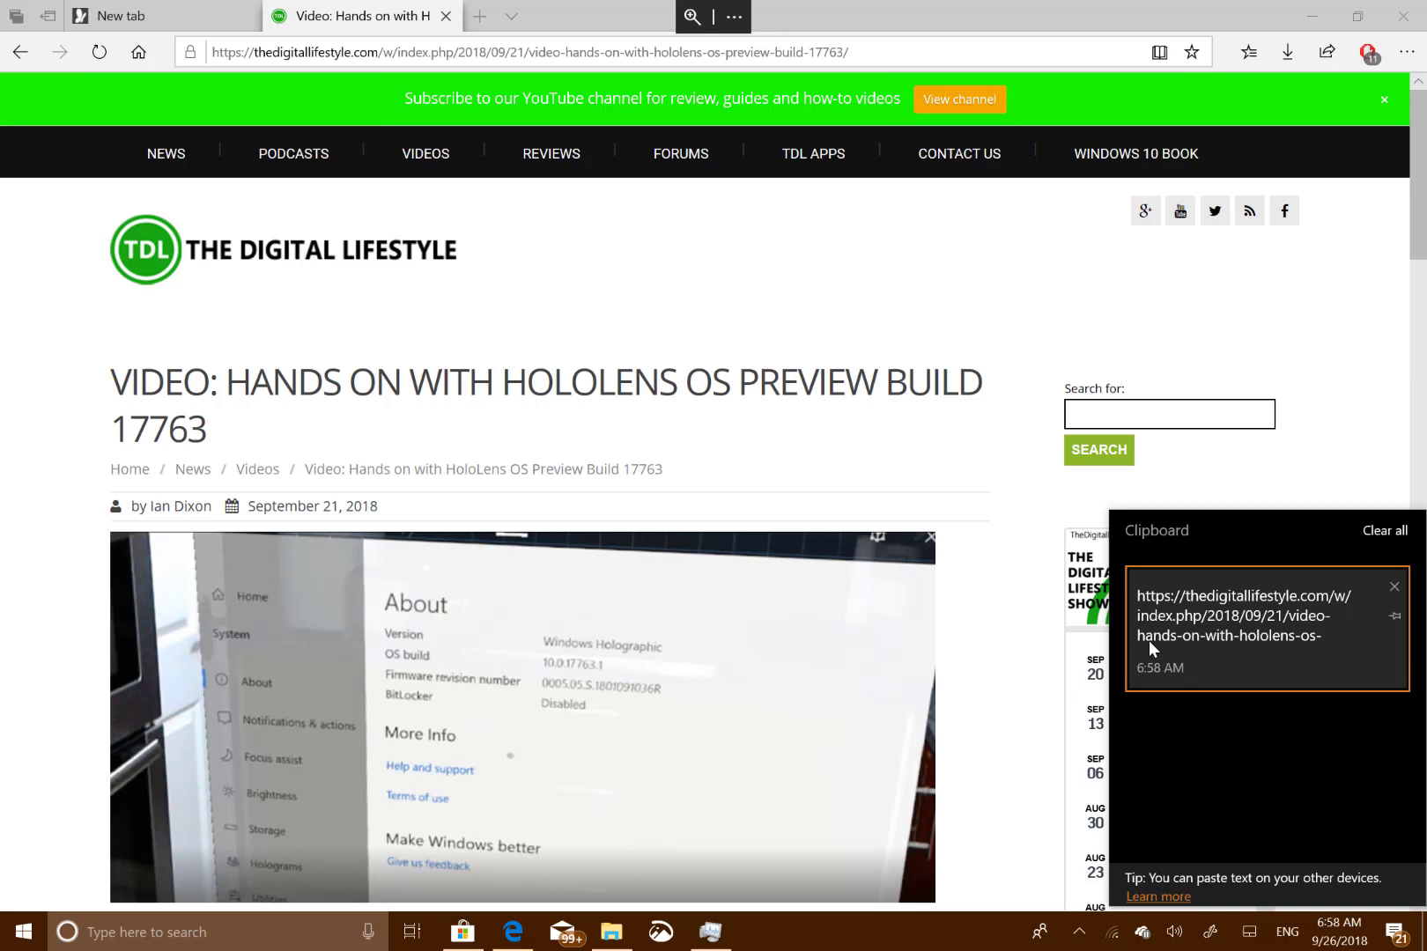
pyautogui.click(998, 711)
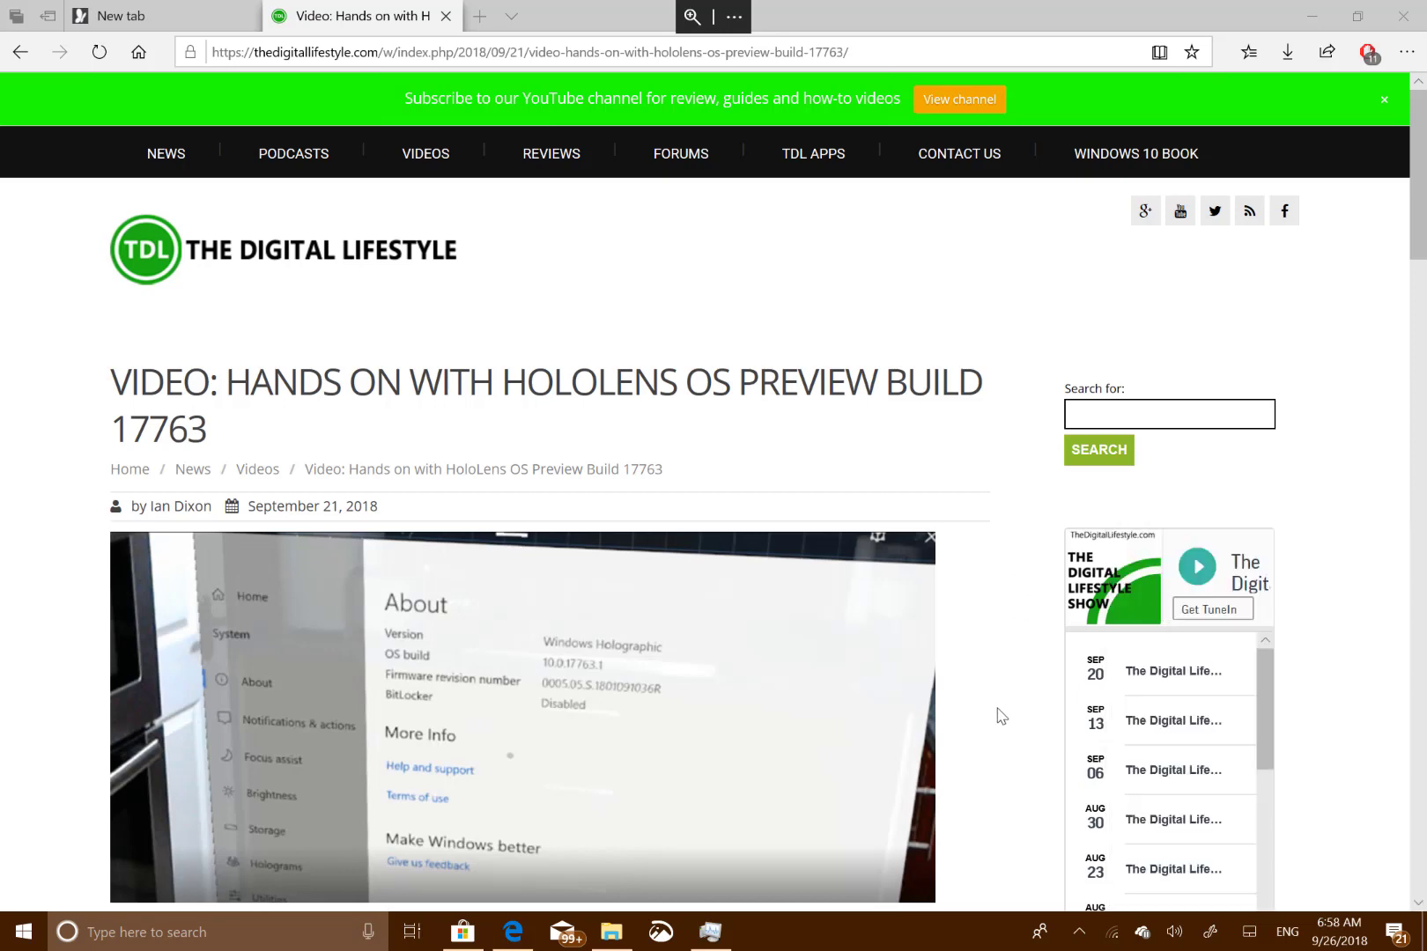
# Step: Look through the article page down to its footer and display the clipboard history from the start of the page
pyautogui.press('End')
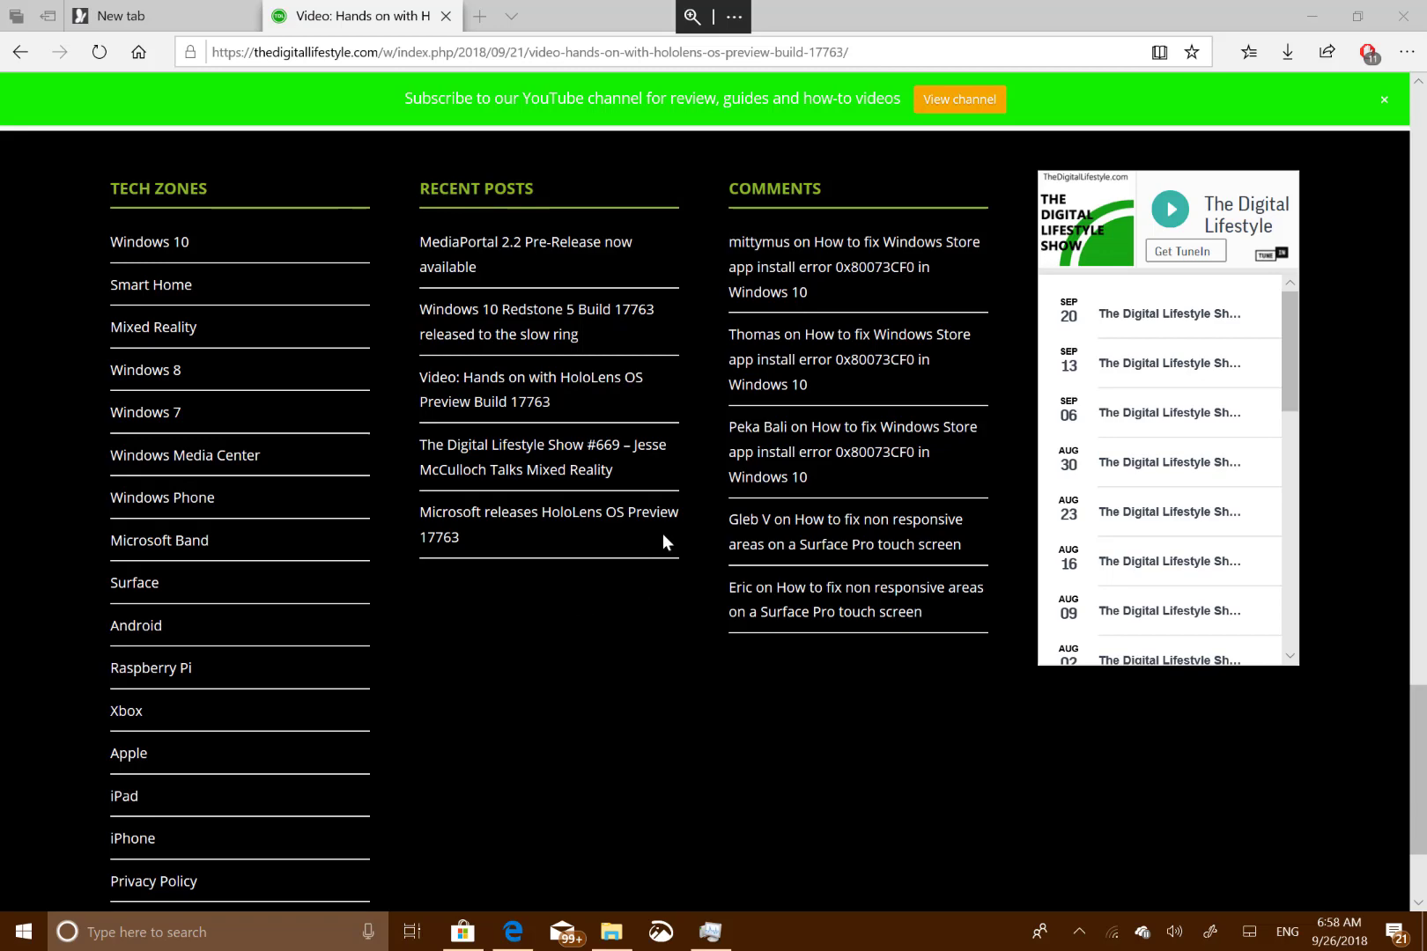
pyautogui.press('Home')
pyautogui.press('super+v')
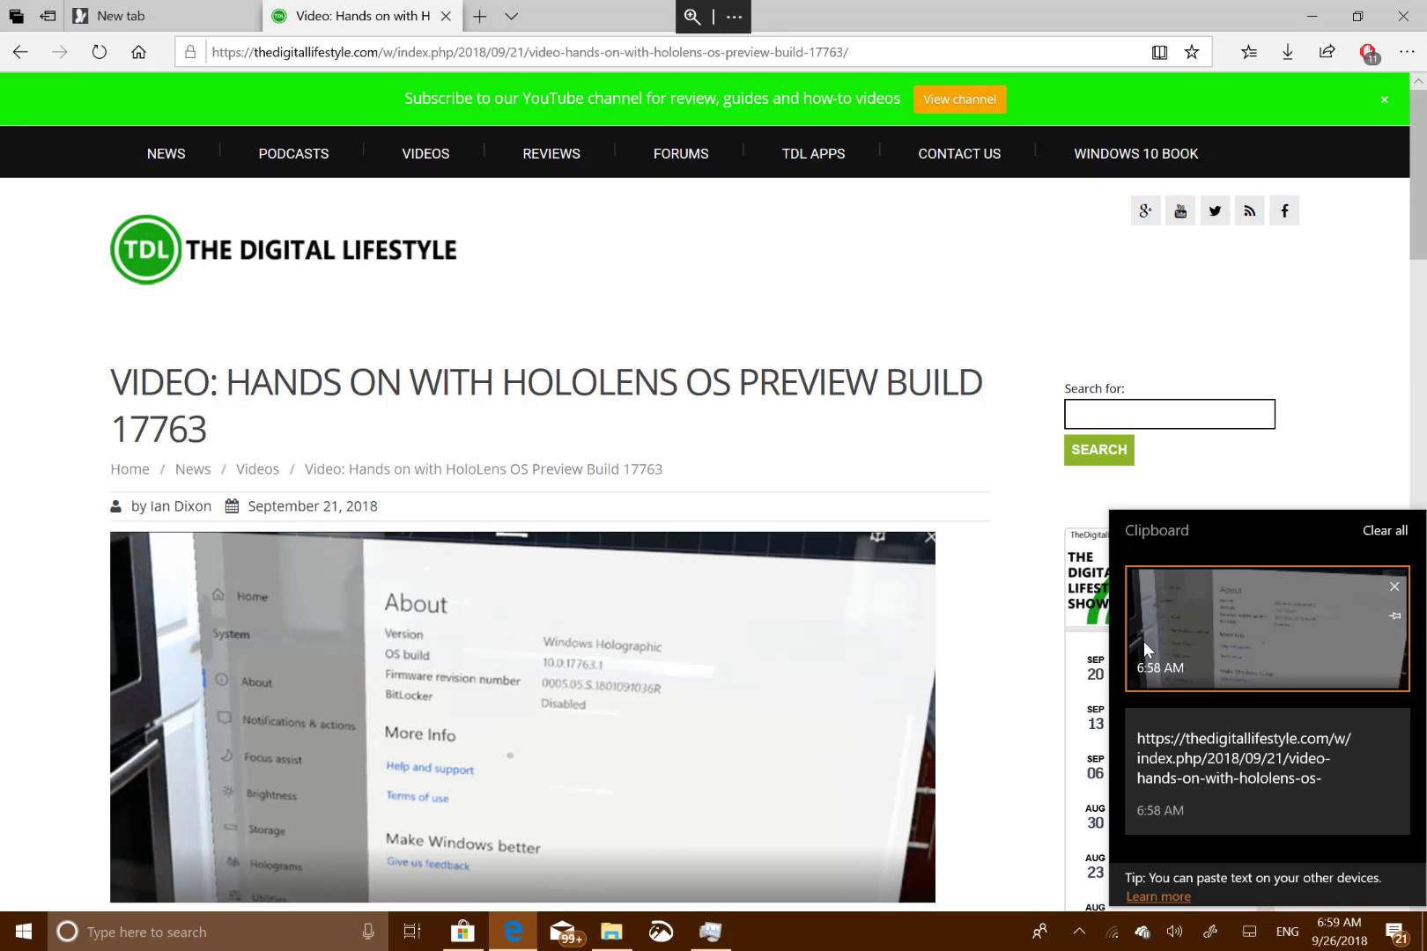
# Step: Switch to the other PC's desktop and display its clipboard history
pyautogui.click(693, 16)
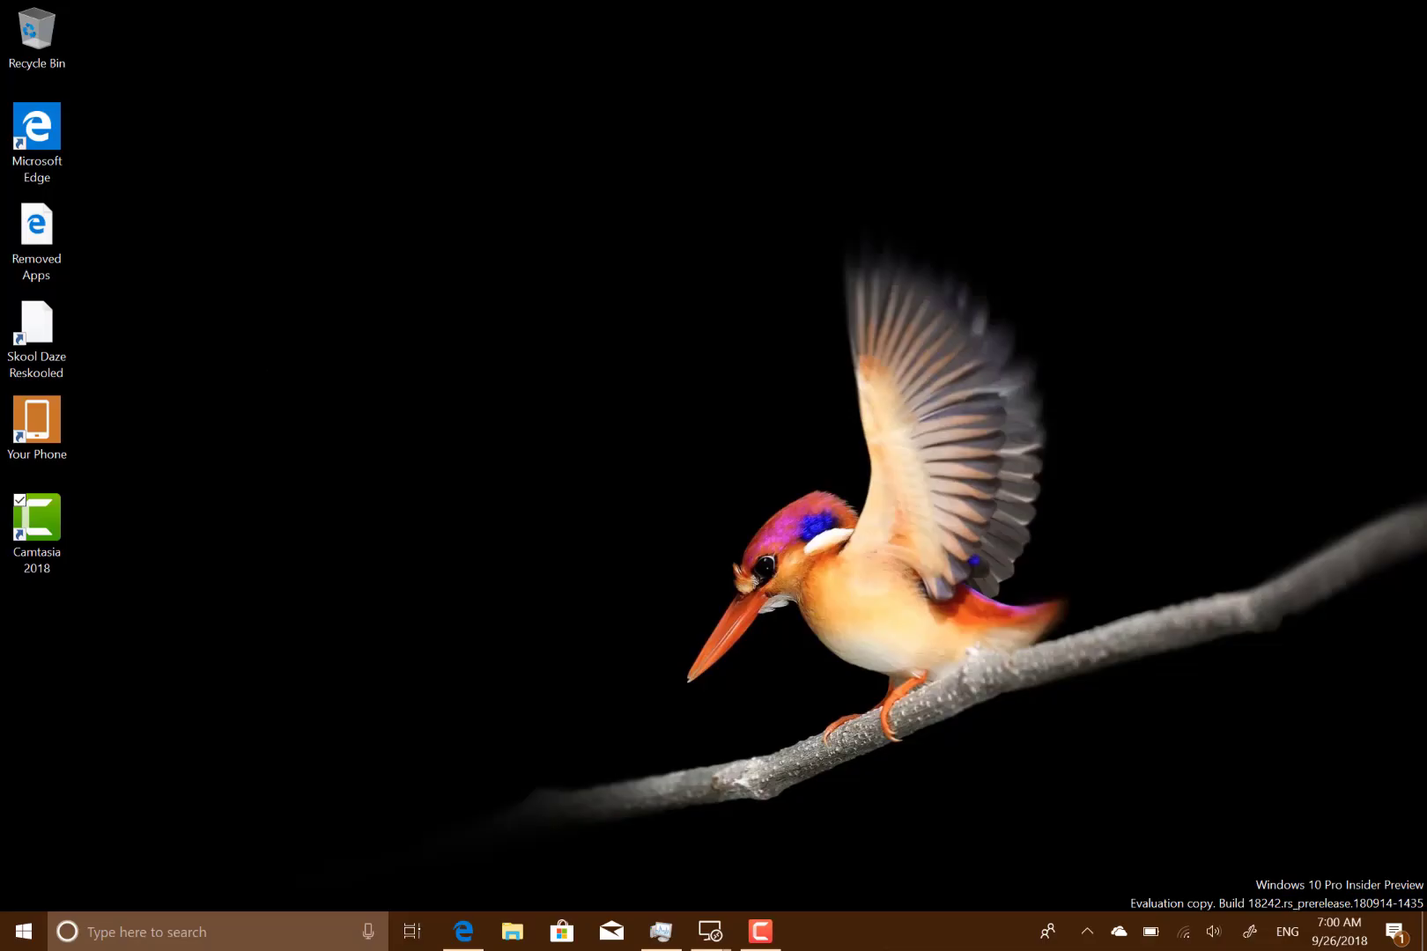
pyautogui.press('super+v')
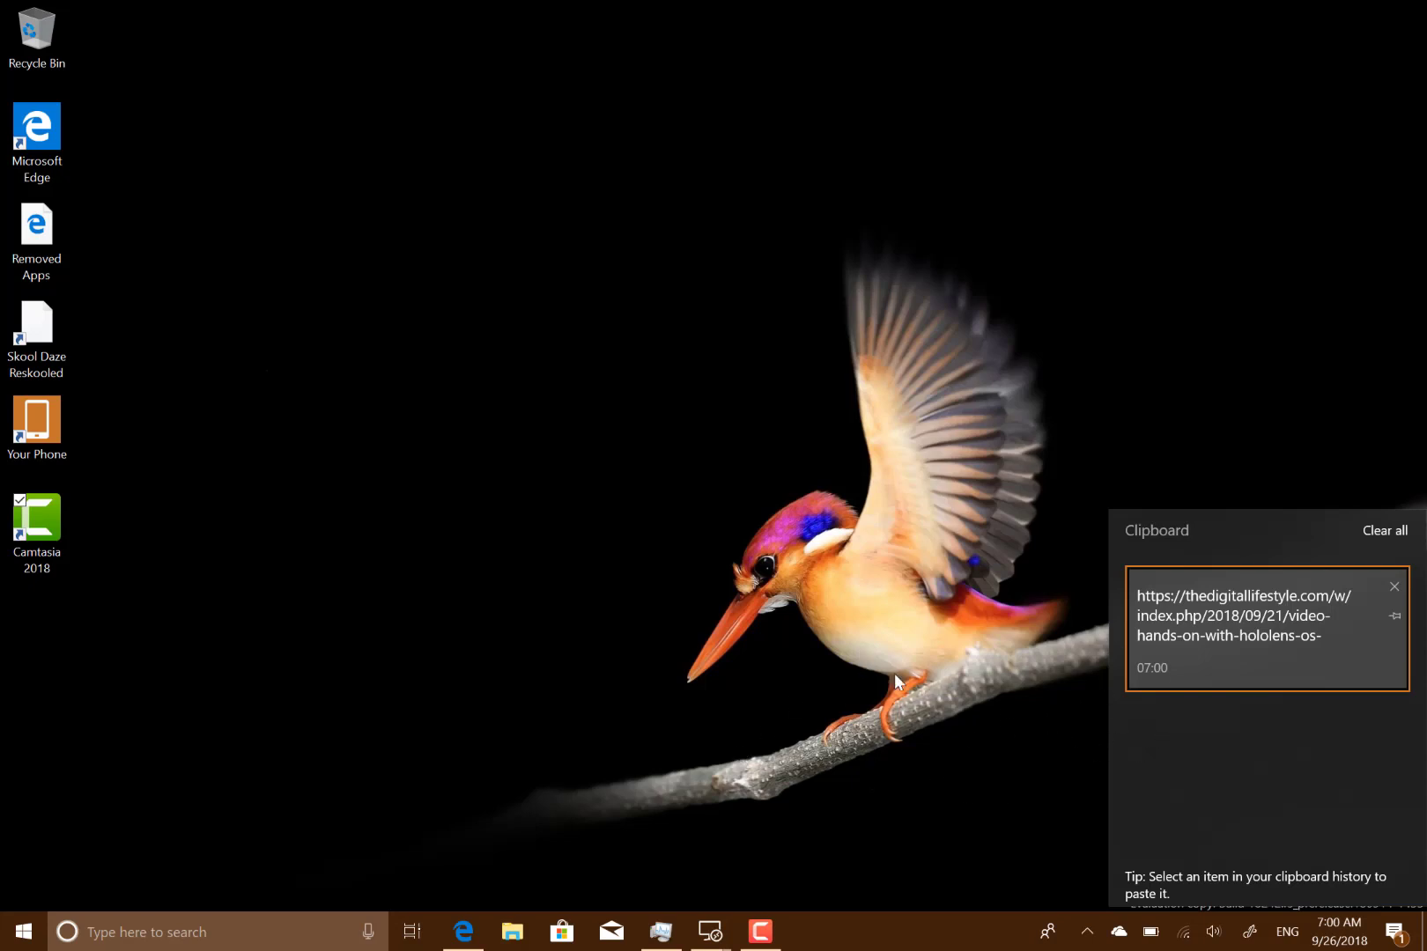
# Step: Return to the yogabook remote desktop session showing the HoloLens article in Microsoft Edge
pyautogui.click(710, 943)
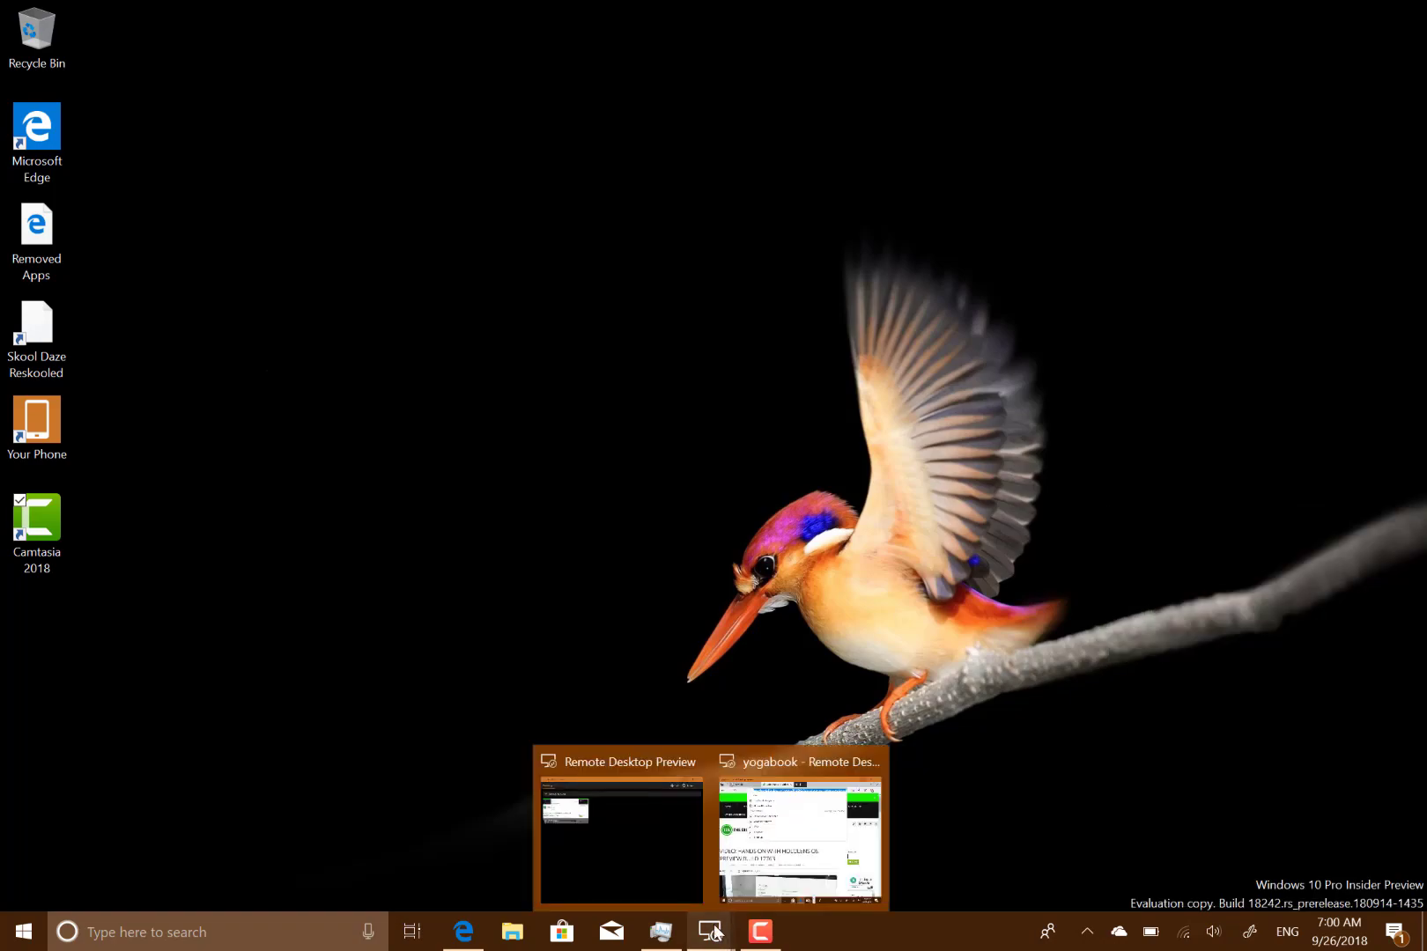
pyautogui.click(766, 850)
pyautogui.moveTo(999, 120); pyautogui.dragTo(999, 45)
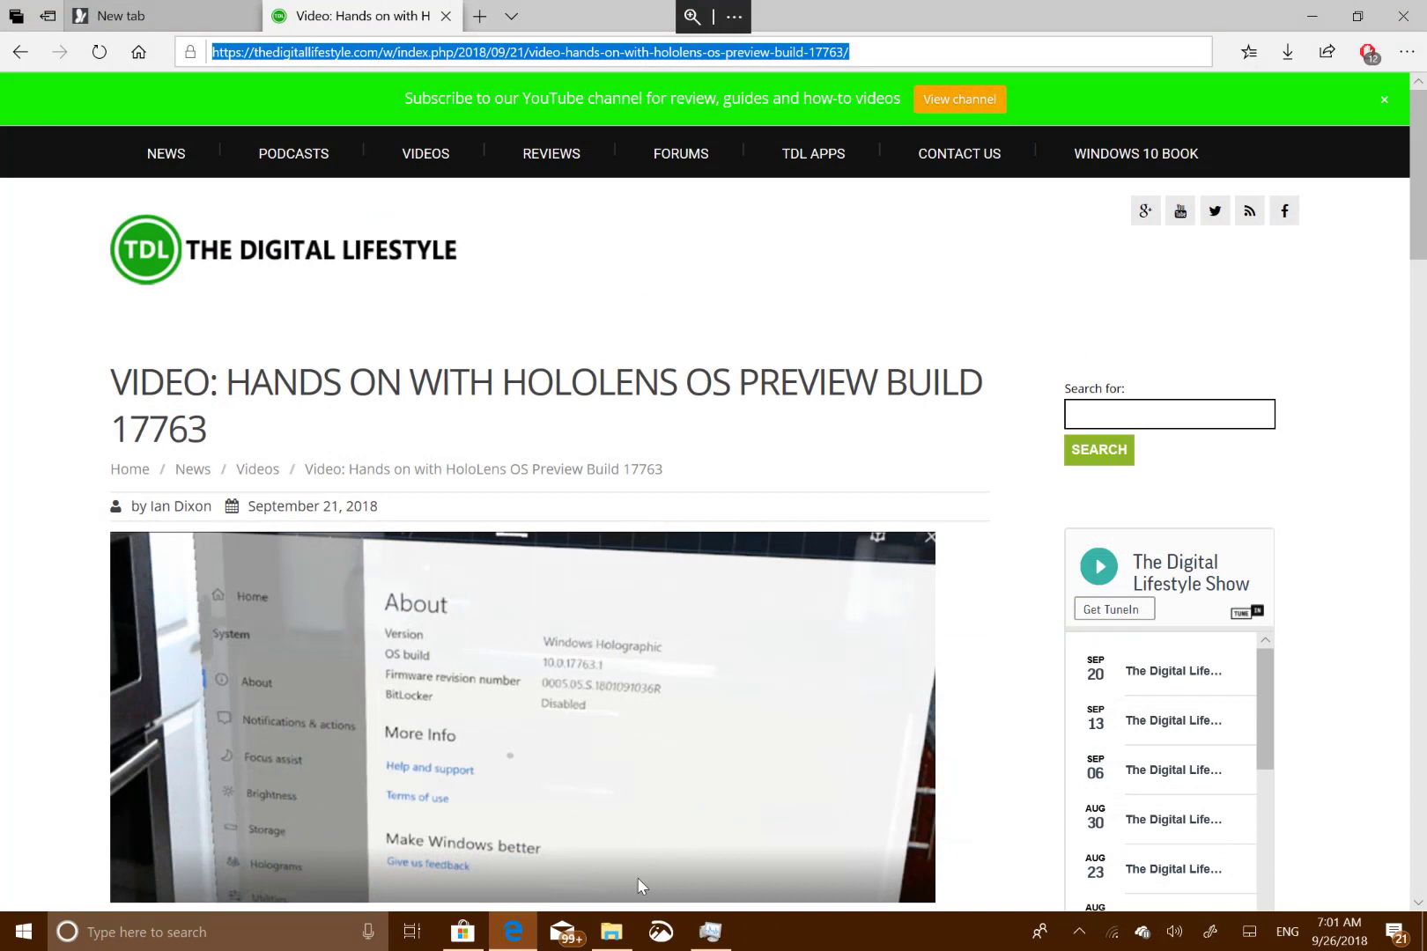
# Step: Open Snip & Sketch and capture a rectangular snip covering the HoloLens article's heading and most of its photo
pyautogui.click(660, 931)
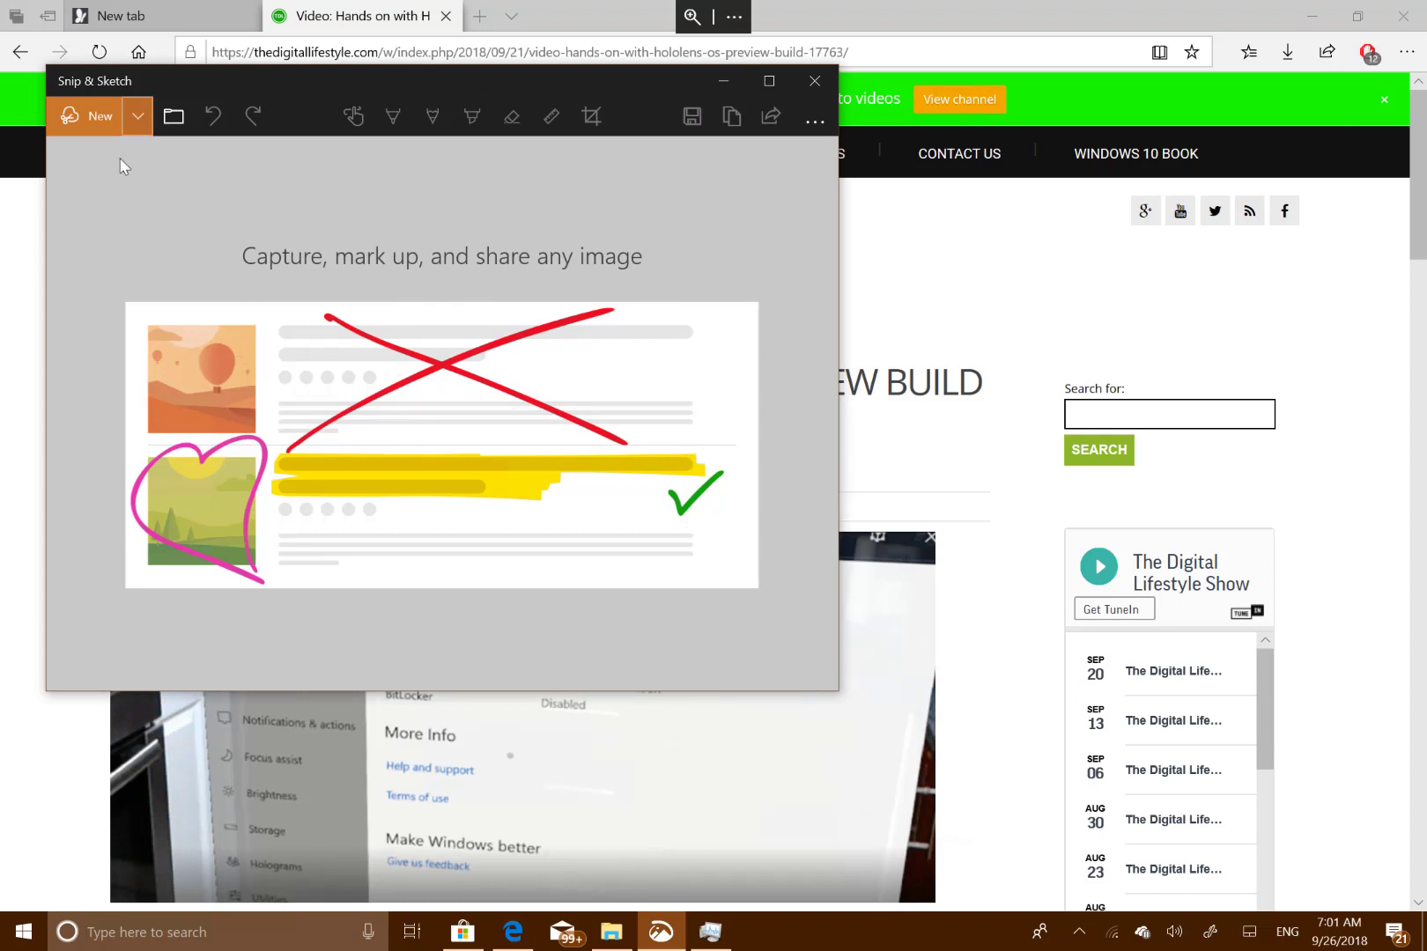
pyautogui.click(143, 119)
pyautogui.click(305, 197)
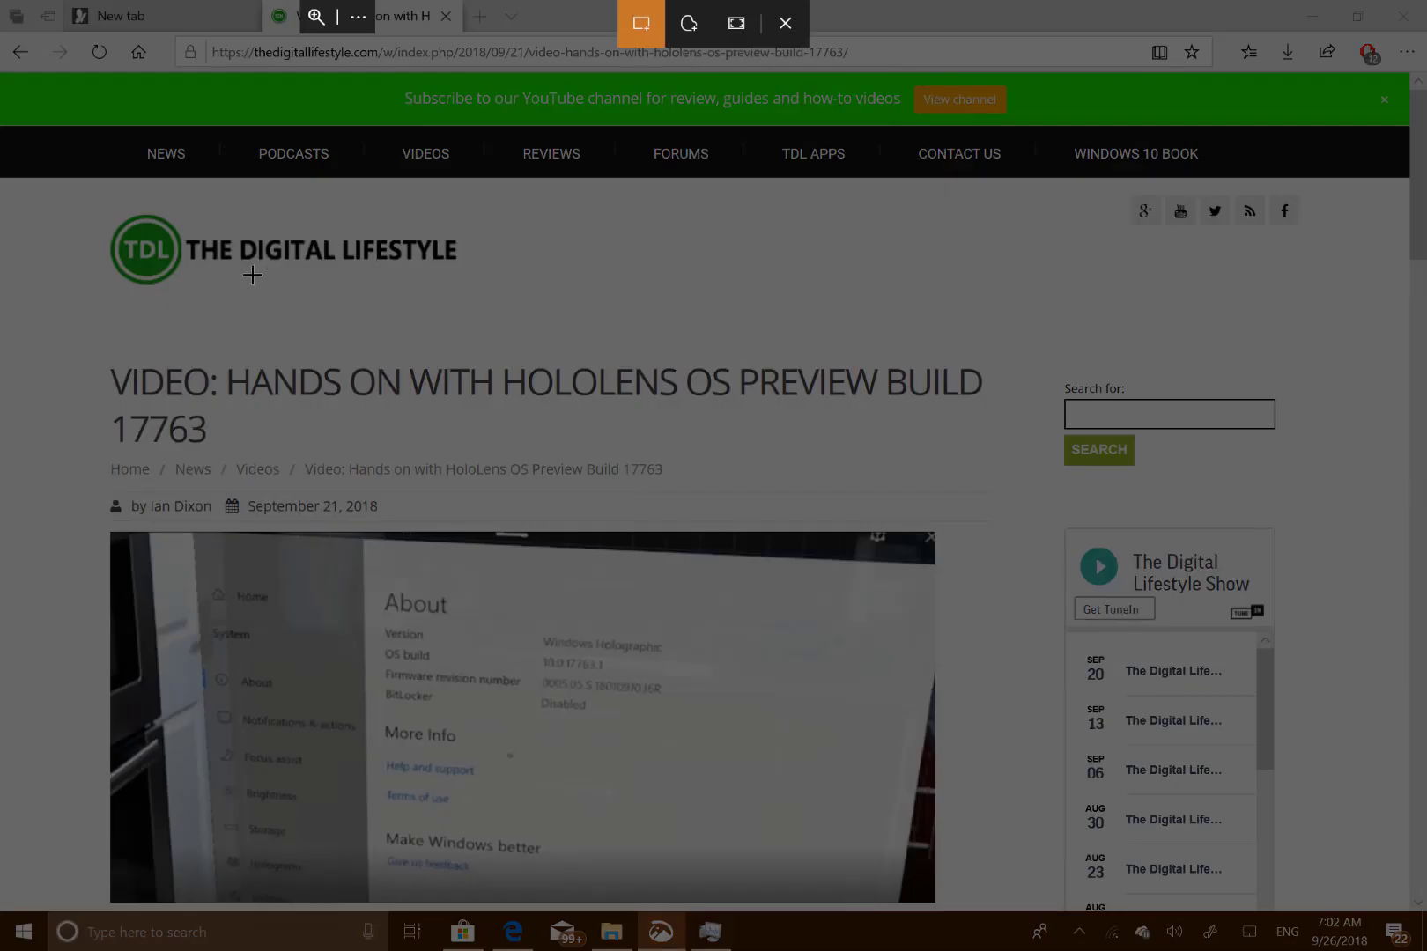
pyautogui.moveTo(244, 251); pyautogui.dragTo(1021, 776)
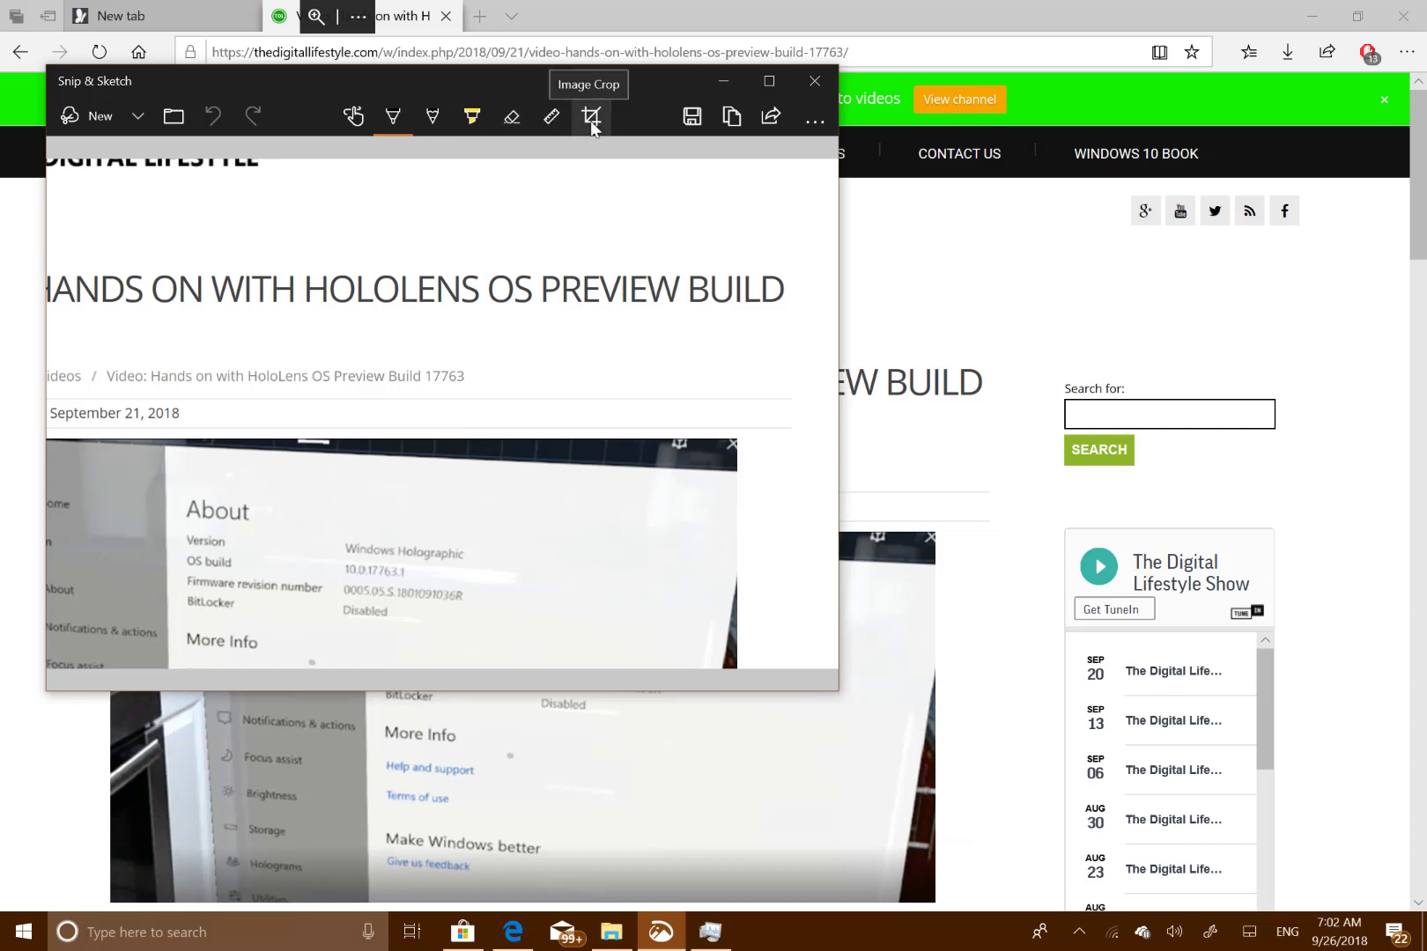
# Step: Look through the snip's sharing targets and additional options, and close Snip & Sketch
pyautogui.click(771, 118)
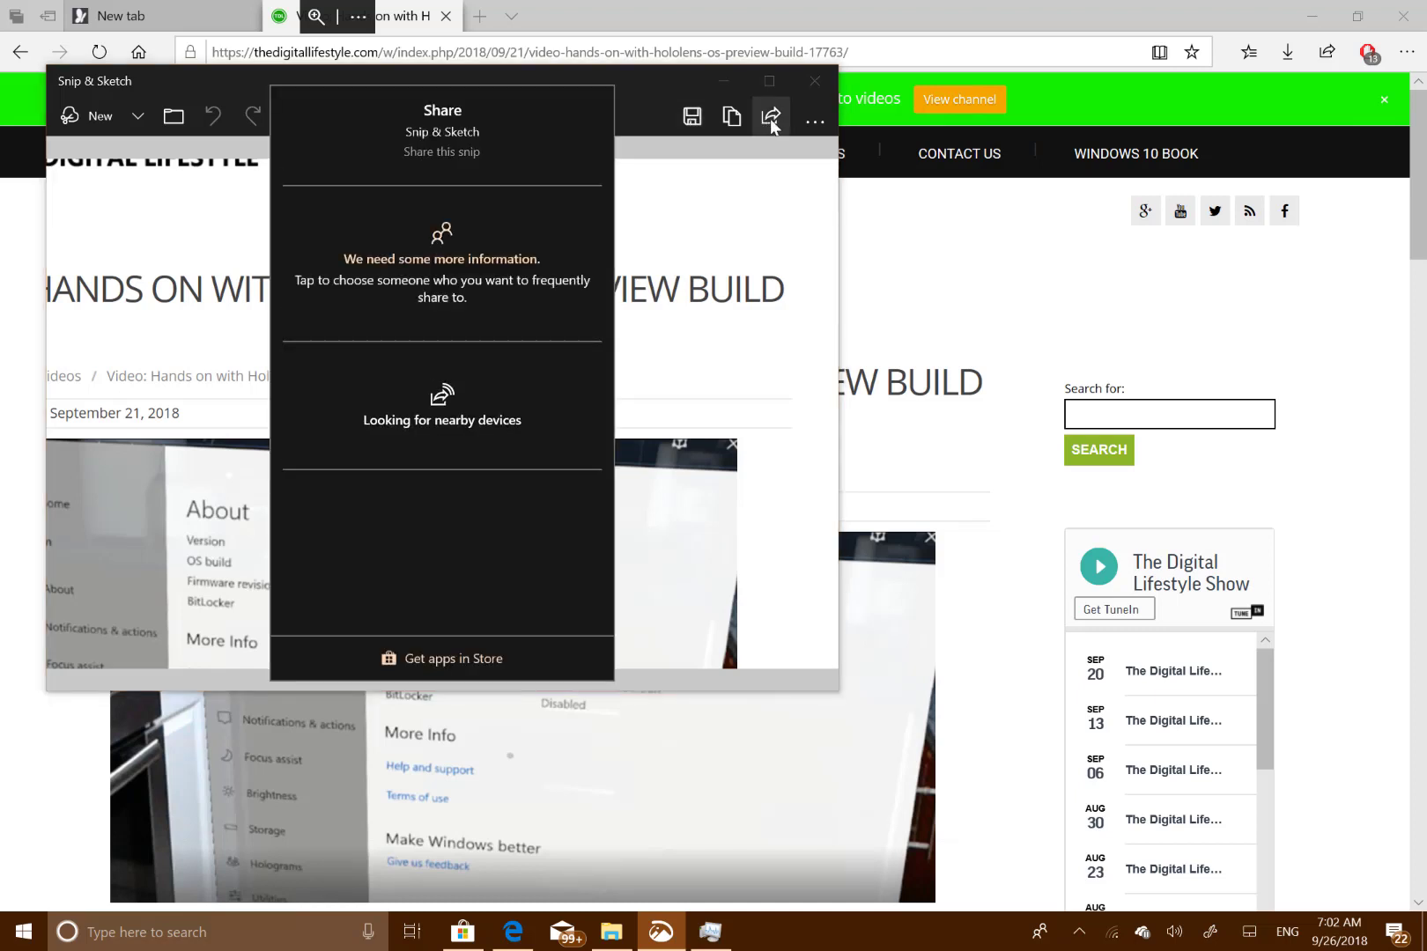
pyautogui.scroll(-1, 476, 472)
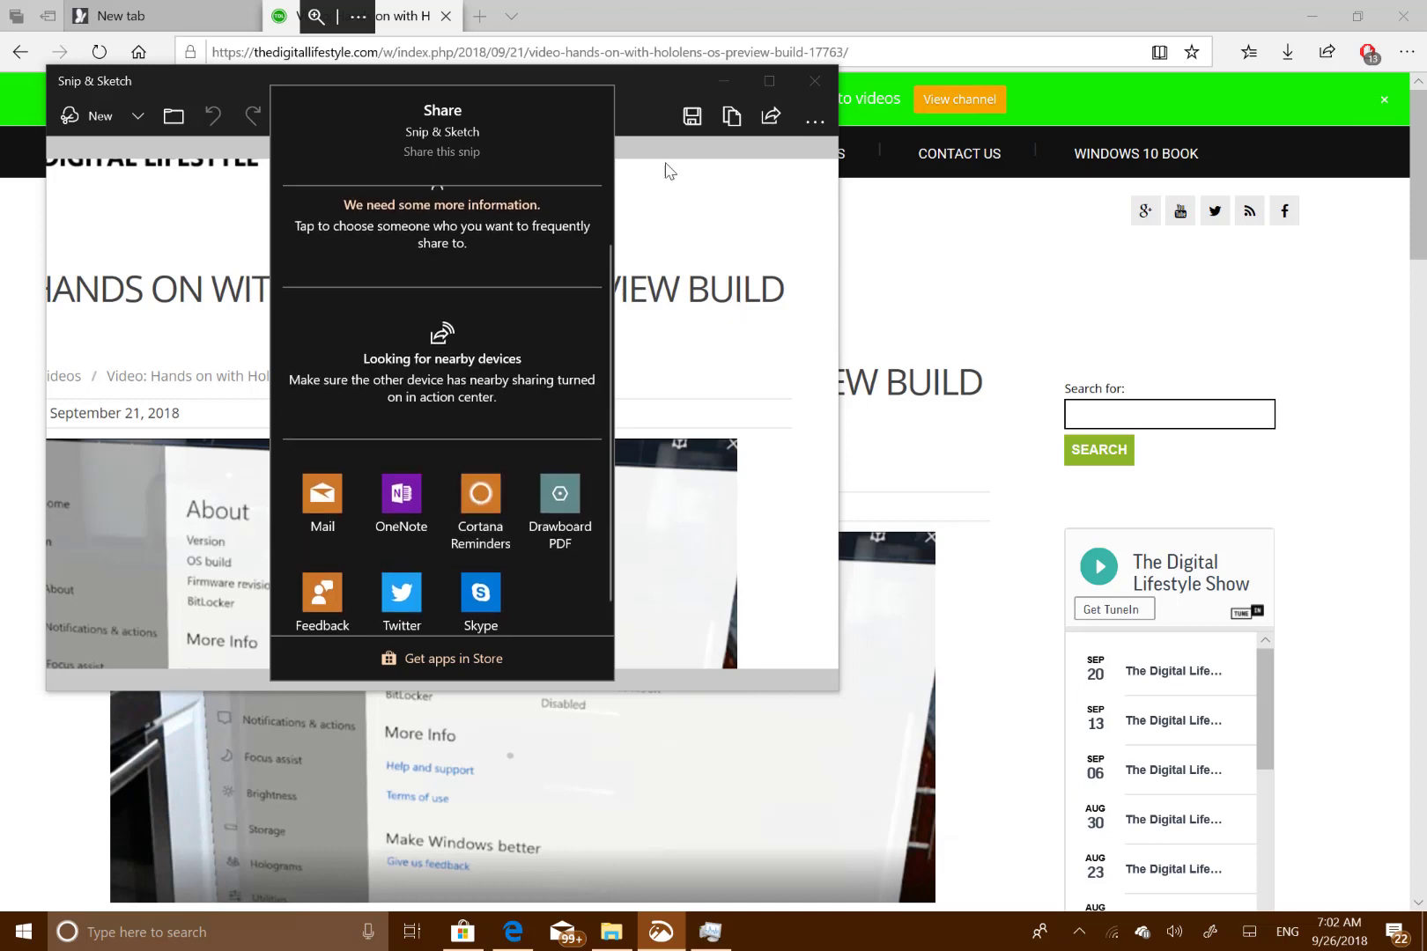
pyautogui.click(639, 81)
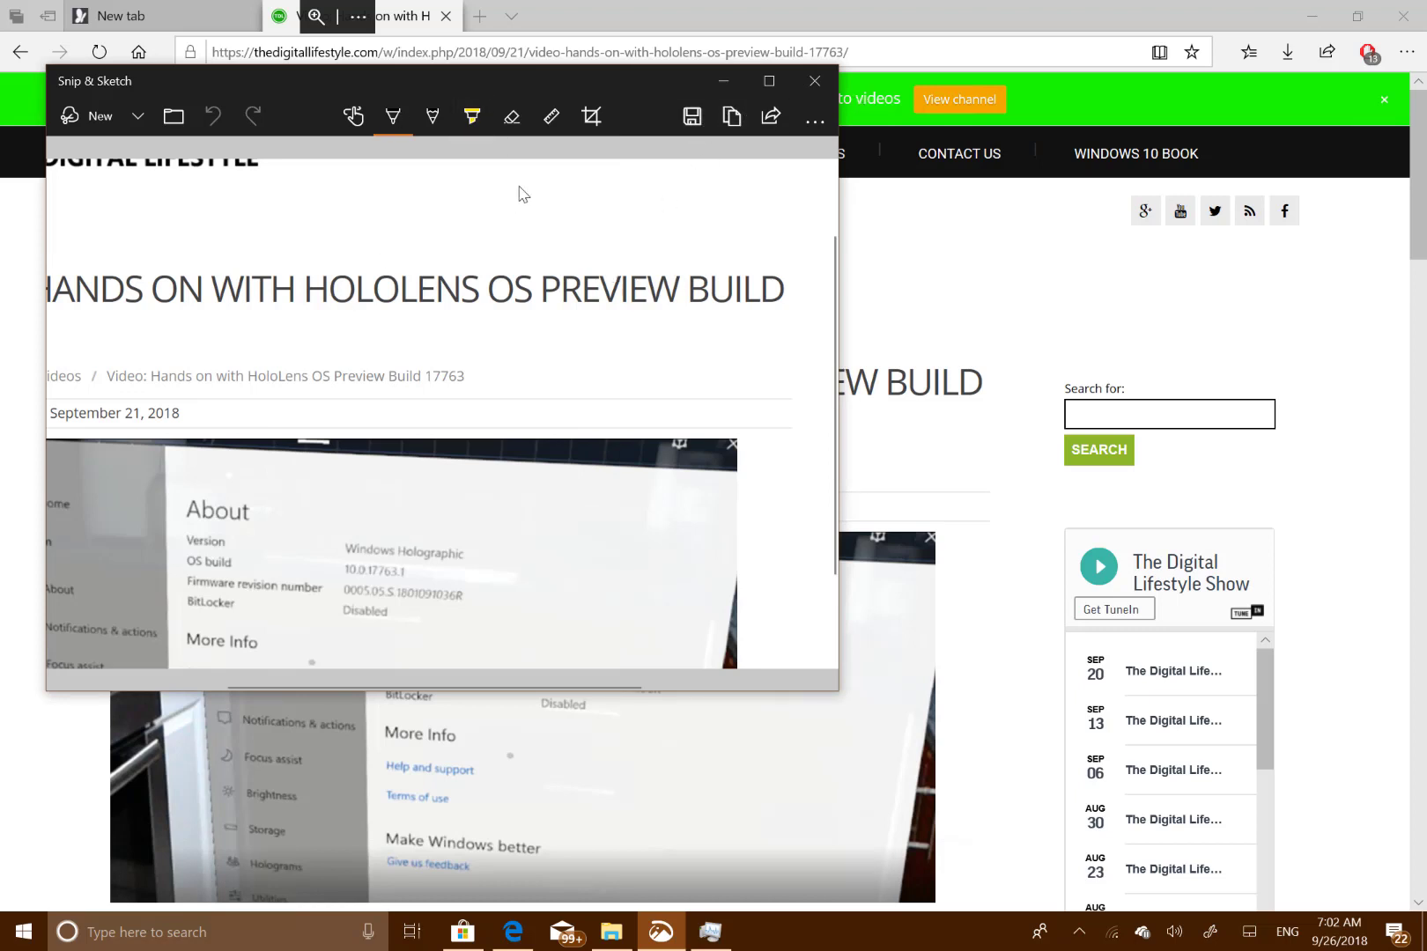
pyautogui.click(819, 121)
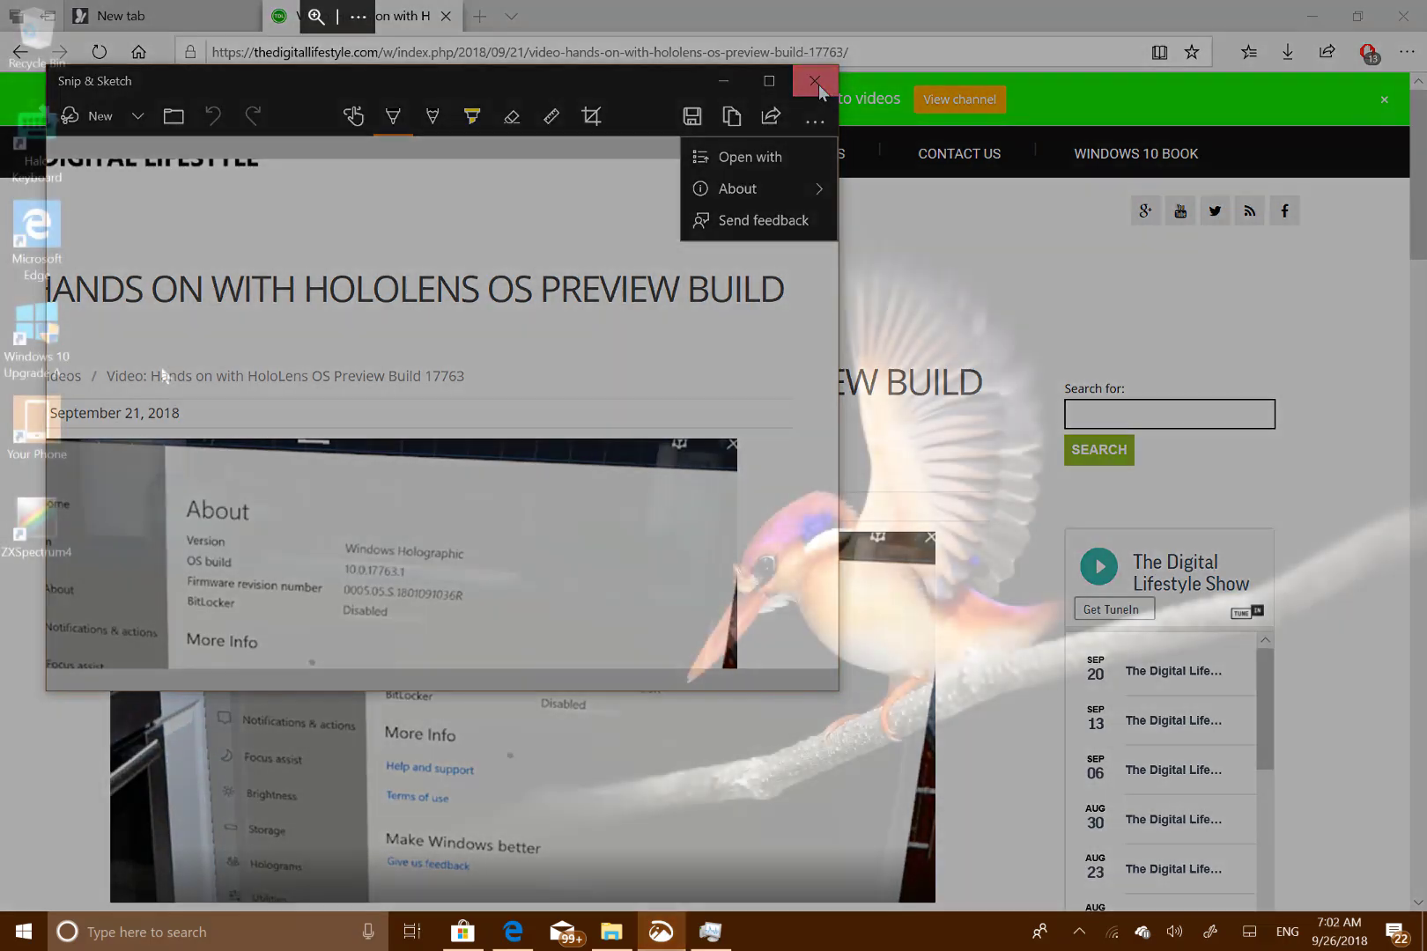
pyautogui.click(814, 81)
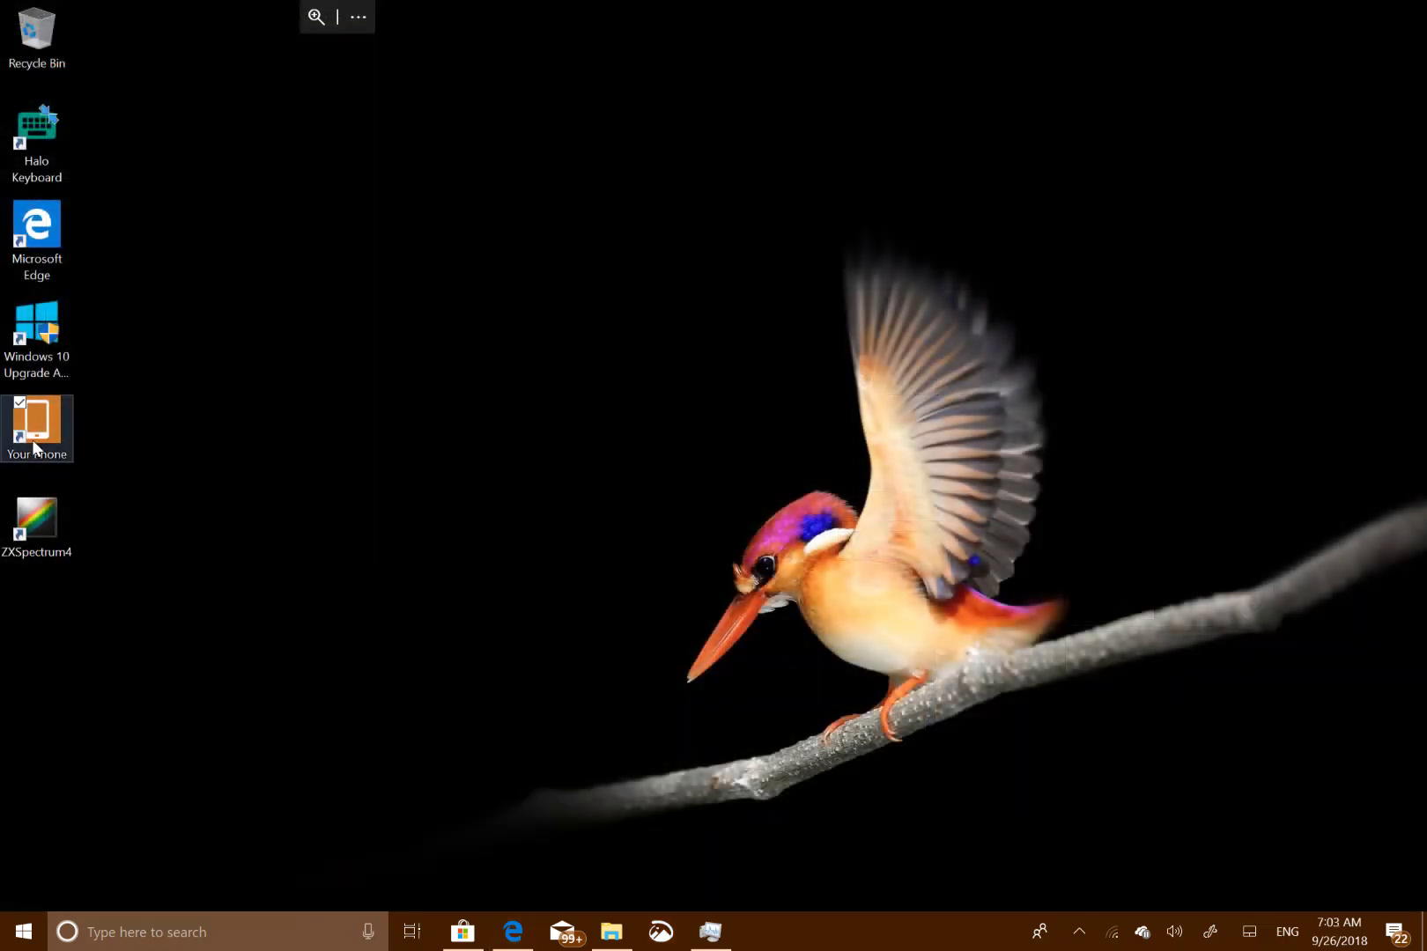
# Step: Open Your Phone from the desktop, view the first recent photo, the garden panorama, in Photos and close it
pyautogui.doubleClick(37, 437)
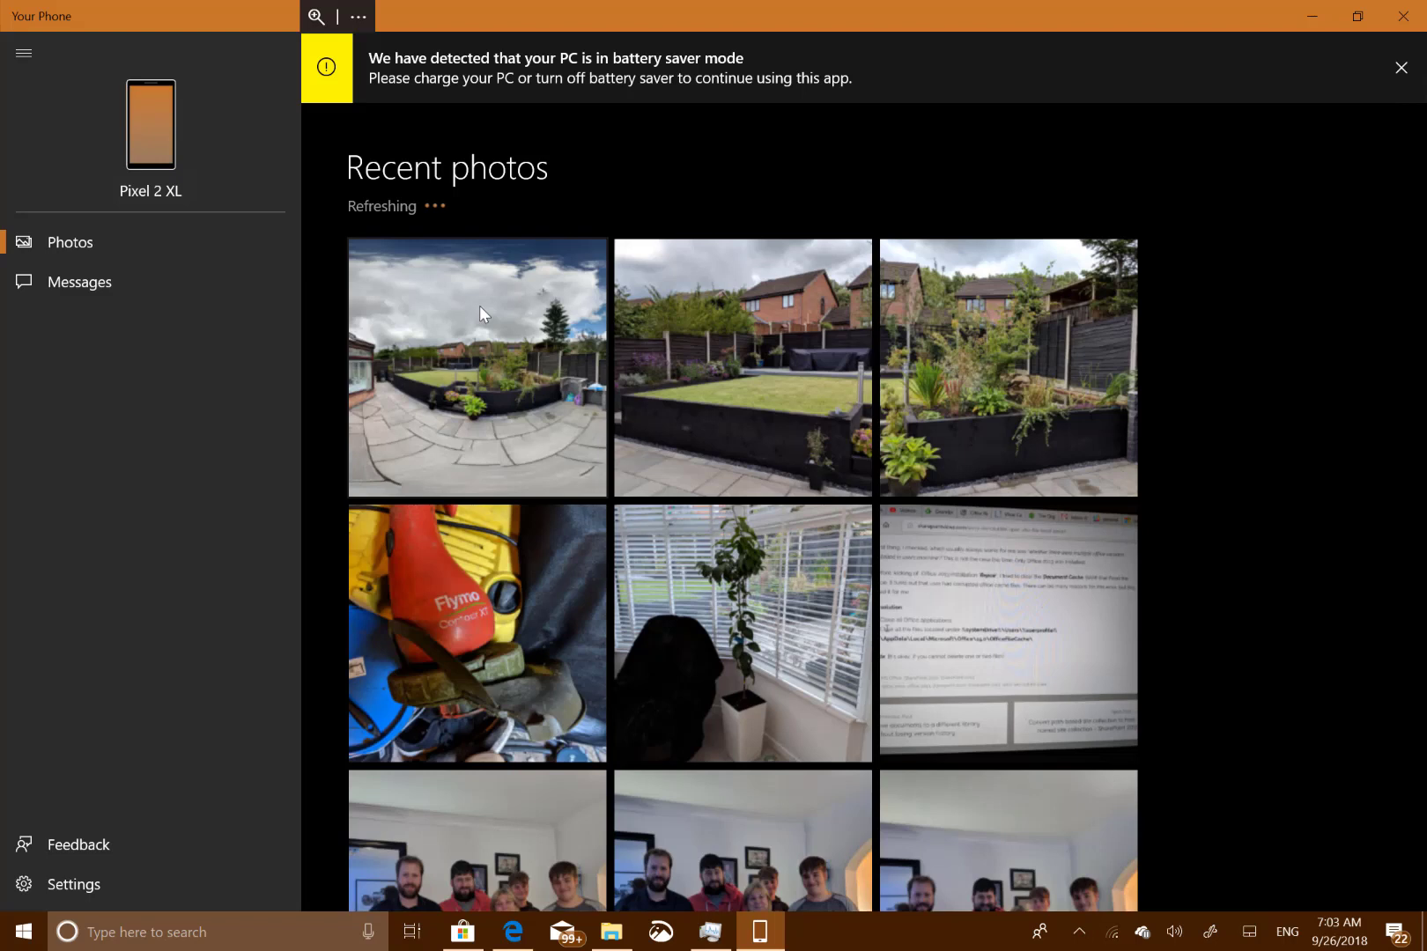
pyautogui.click(491, 339)
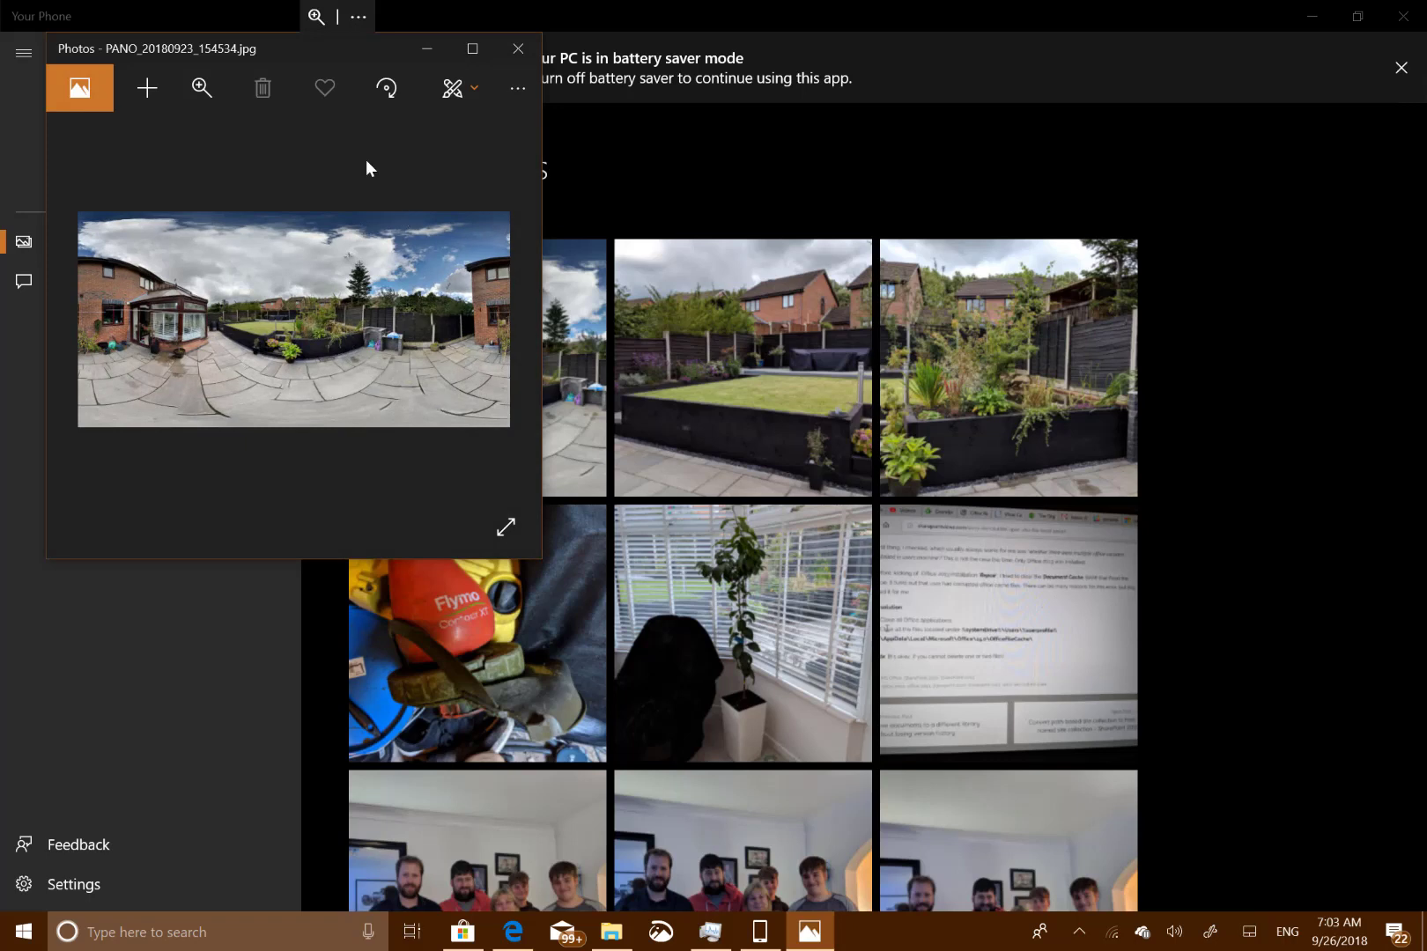
pyautogui.click(517, 53)
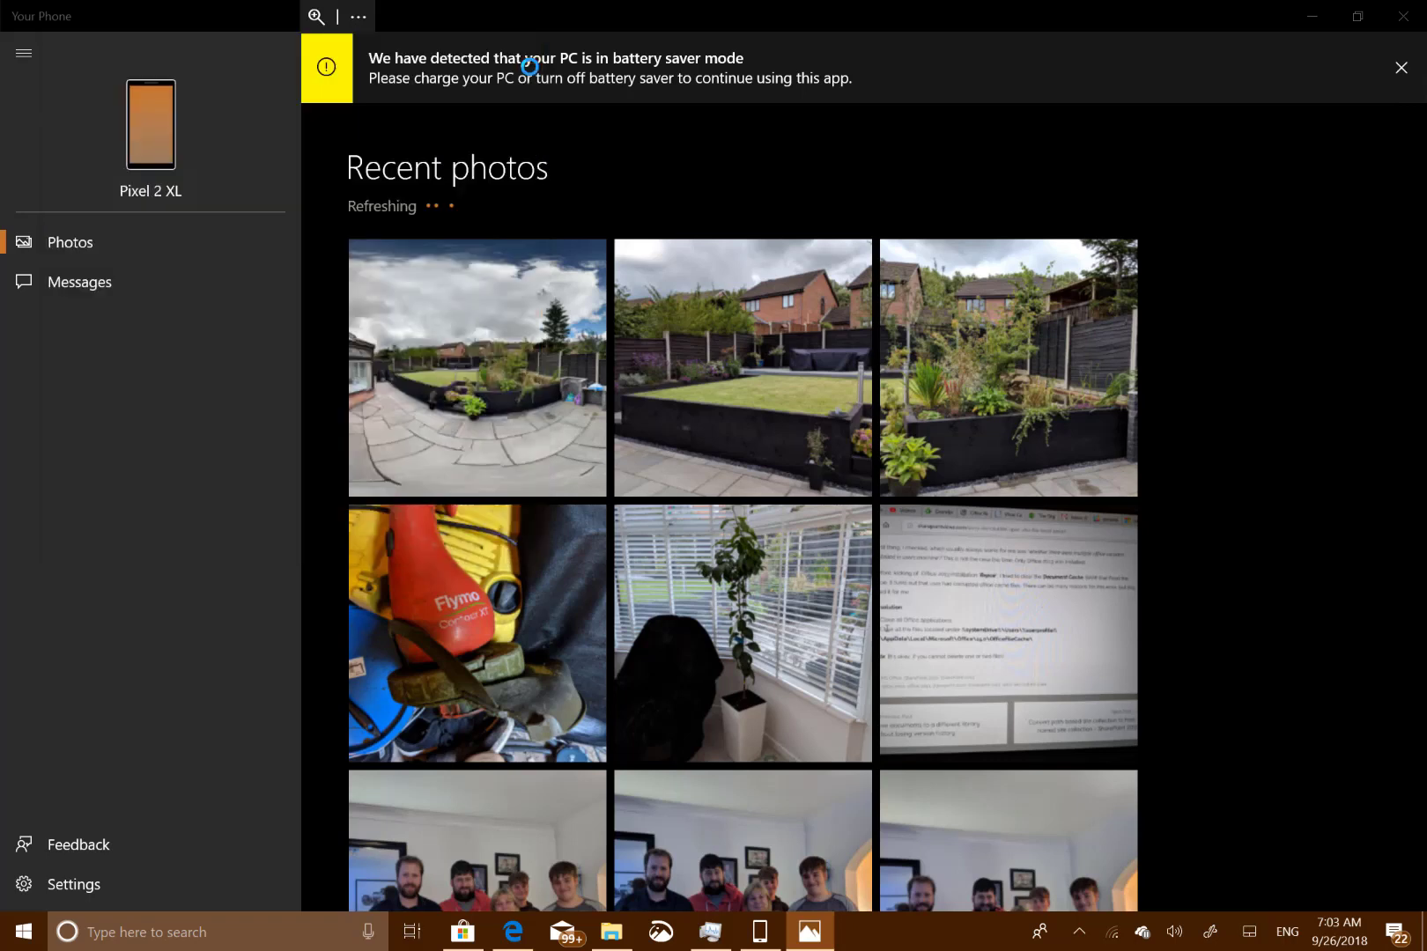
# Step: View the phone's messages, return to its recent photos and minimize Your Phone
pyautogui.click(74, 292)
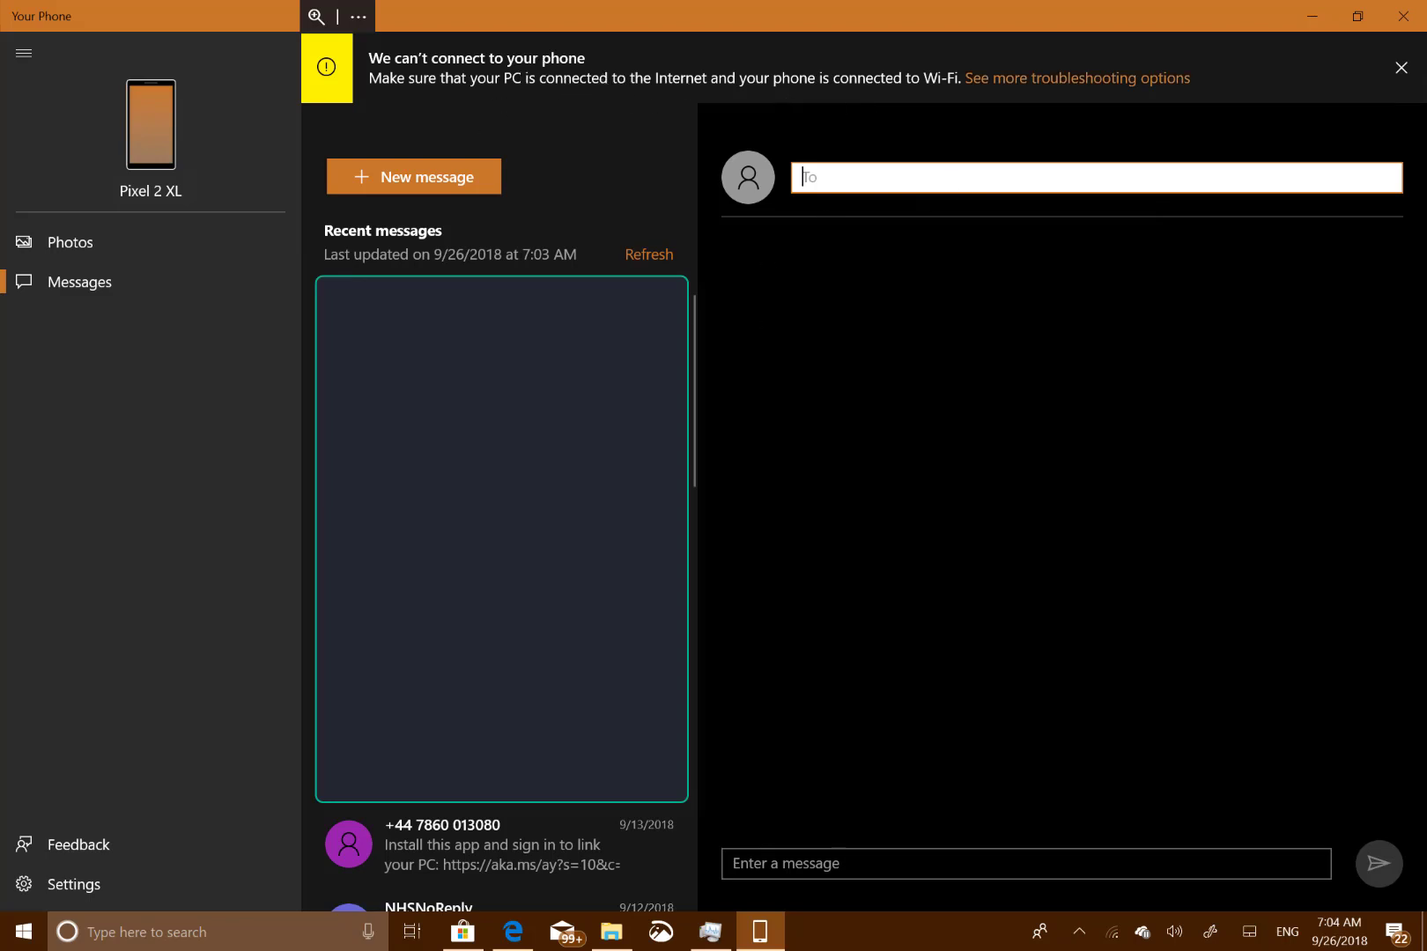
pyautogui.click(57, 250)
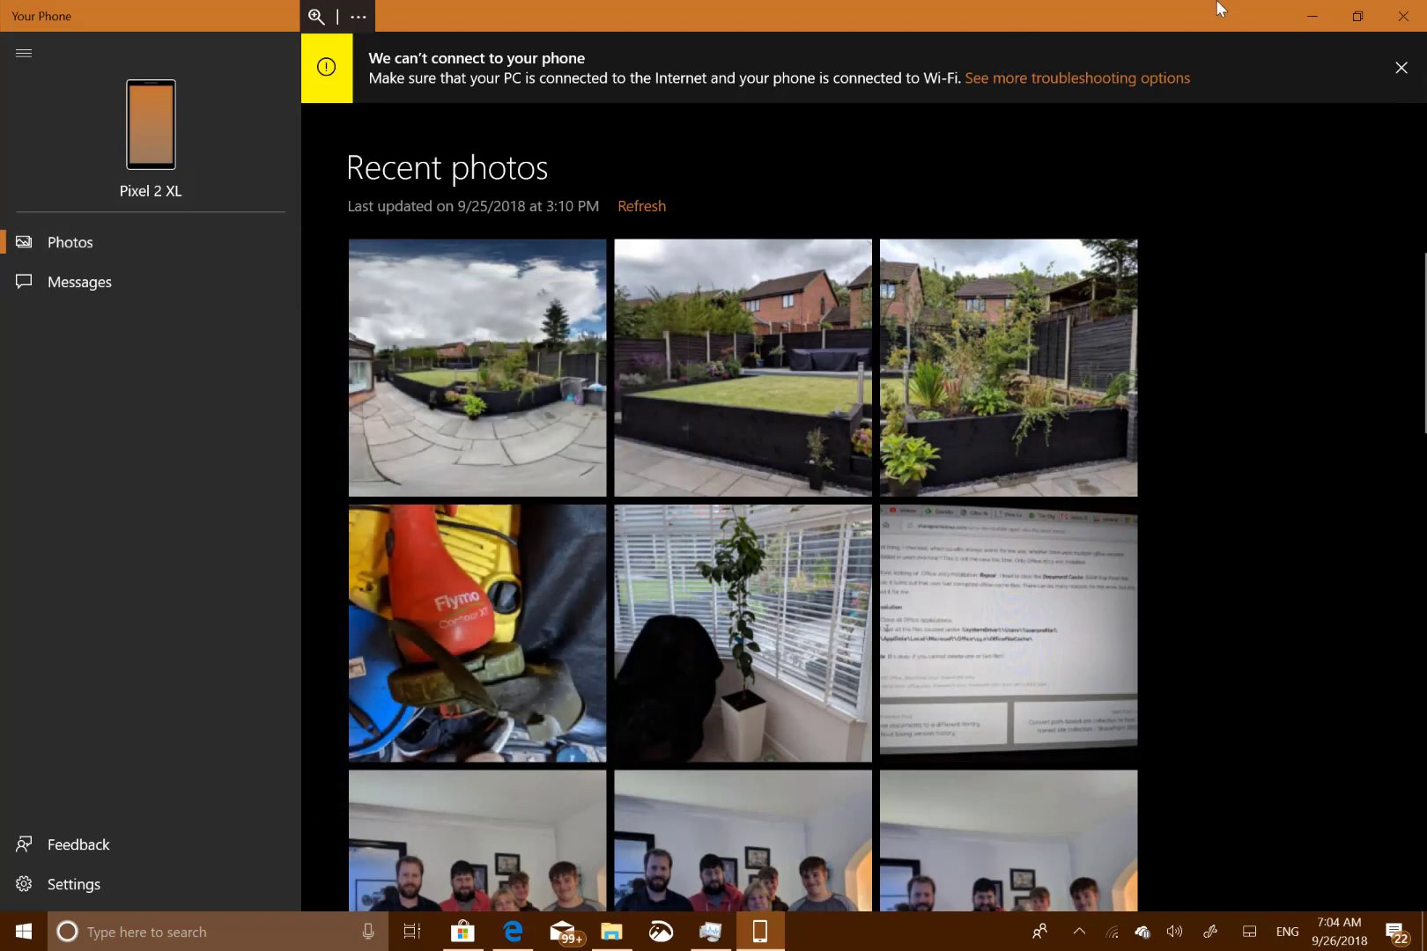
pyautogui.click(1314, 18)
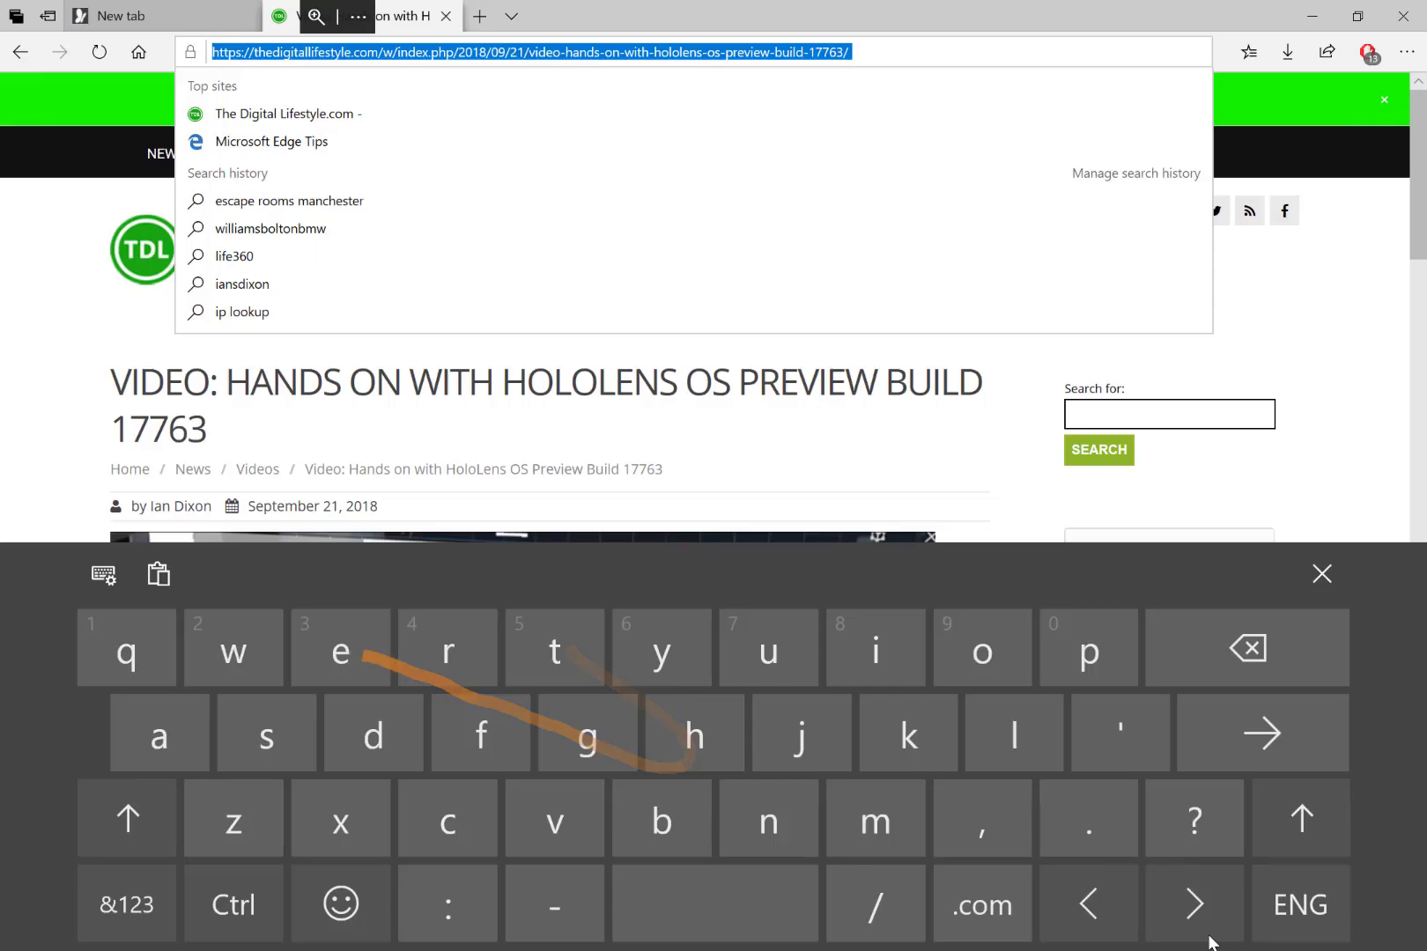
# Step: Enter "three digital lifestyle" in Edge's address bar by swiping on the touch keyboard
pyautogui.write('three')
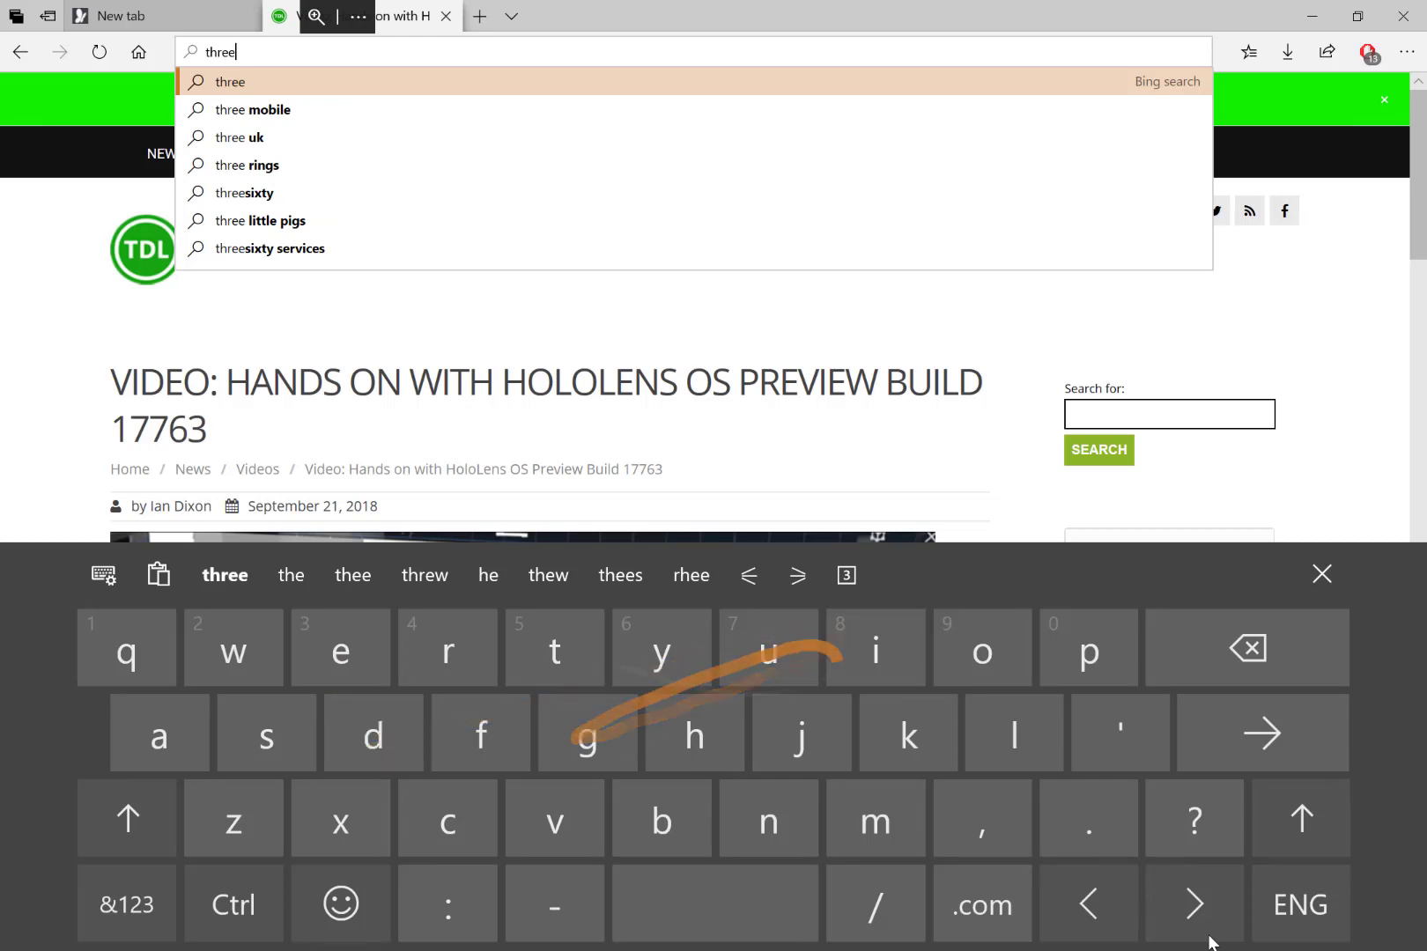
pyautogui.write('digital')
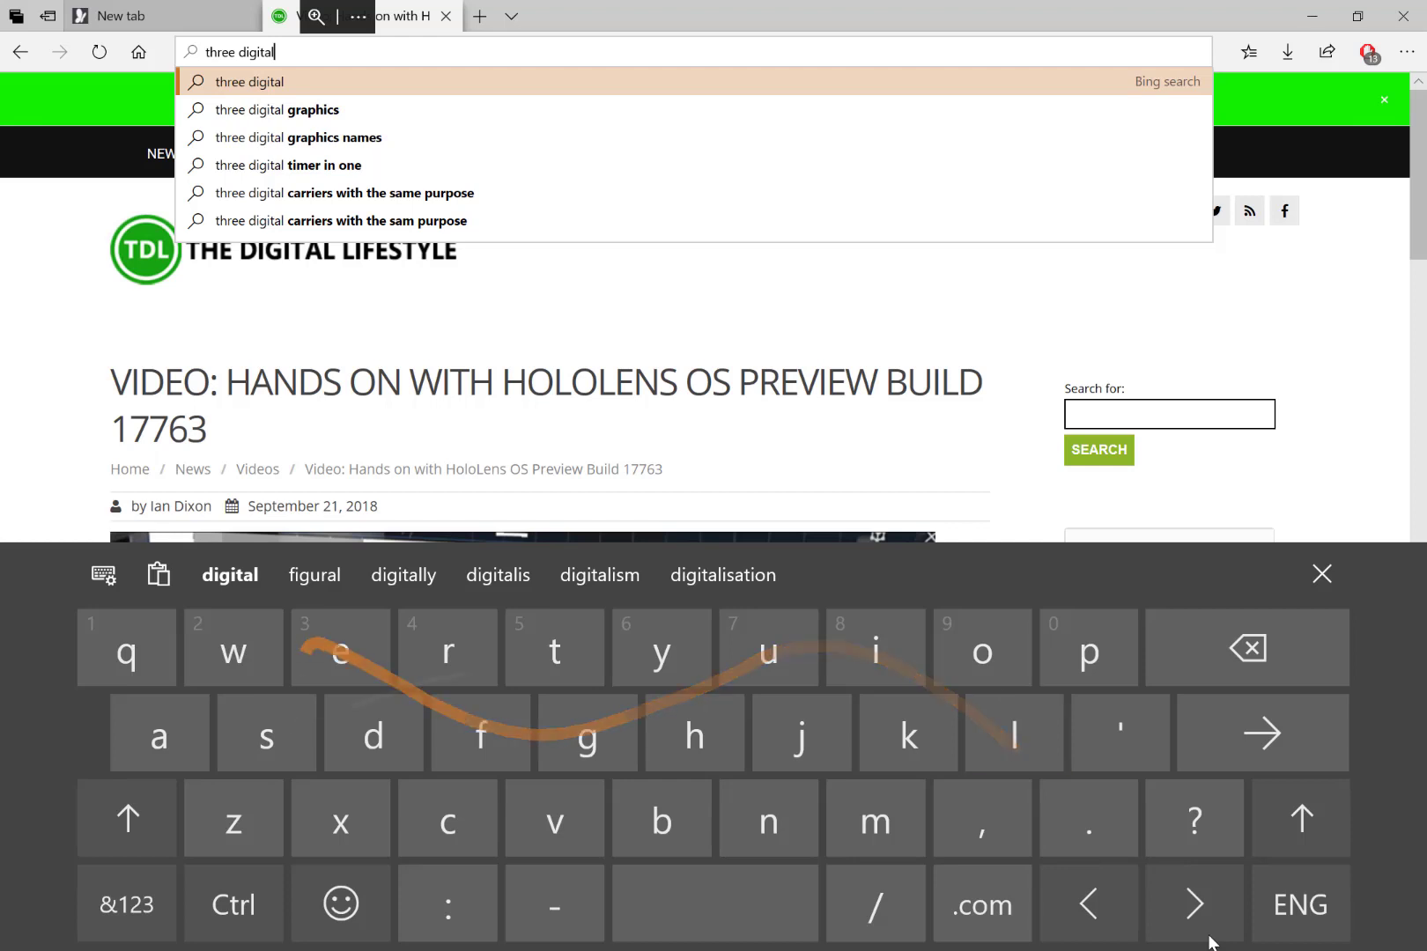
pyautogui.write('lifestyle')
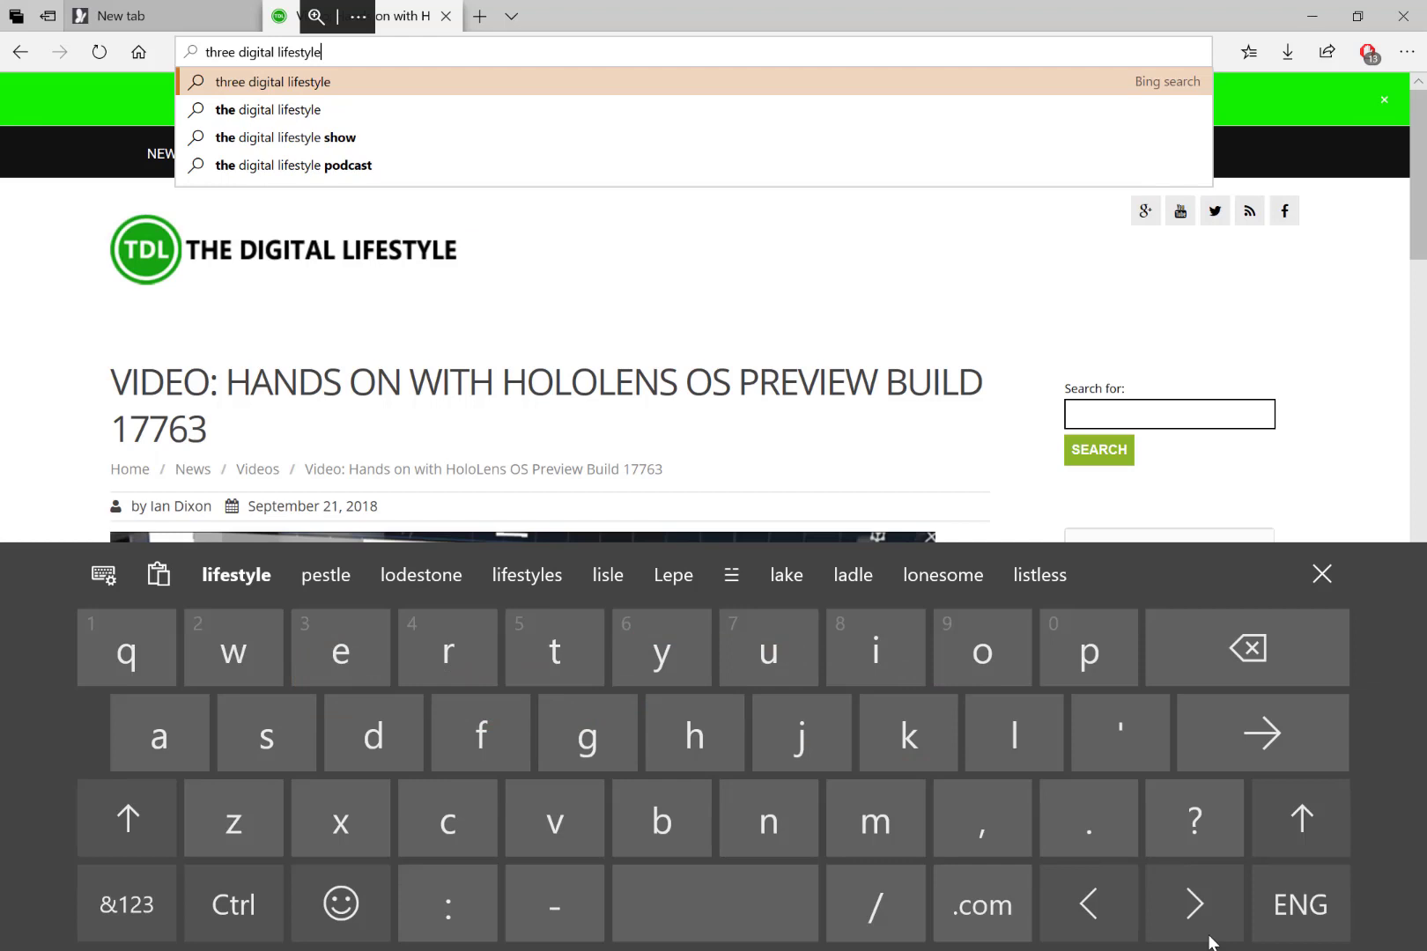
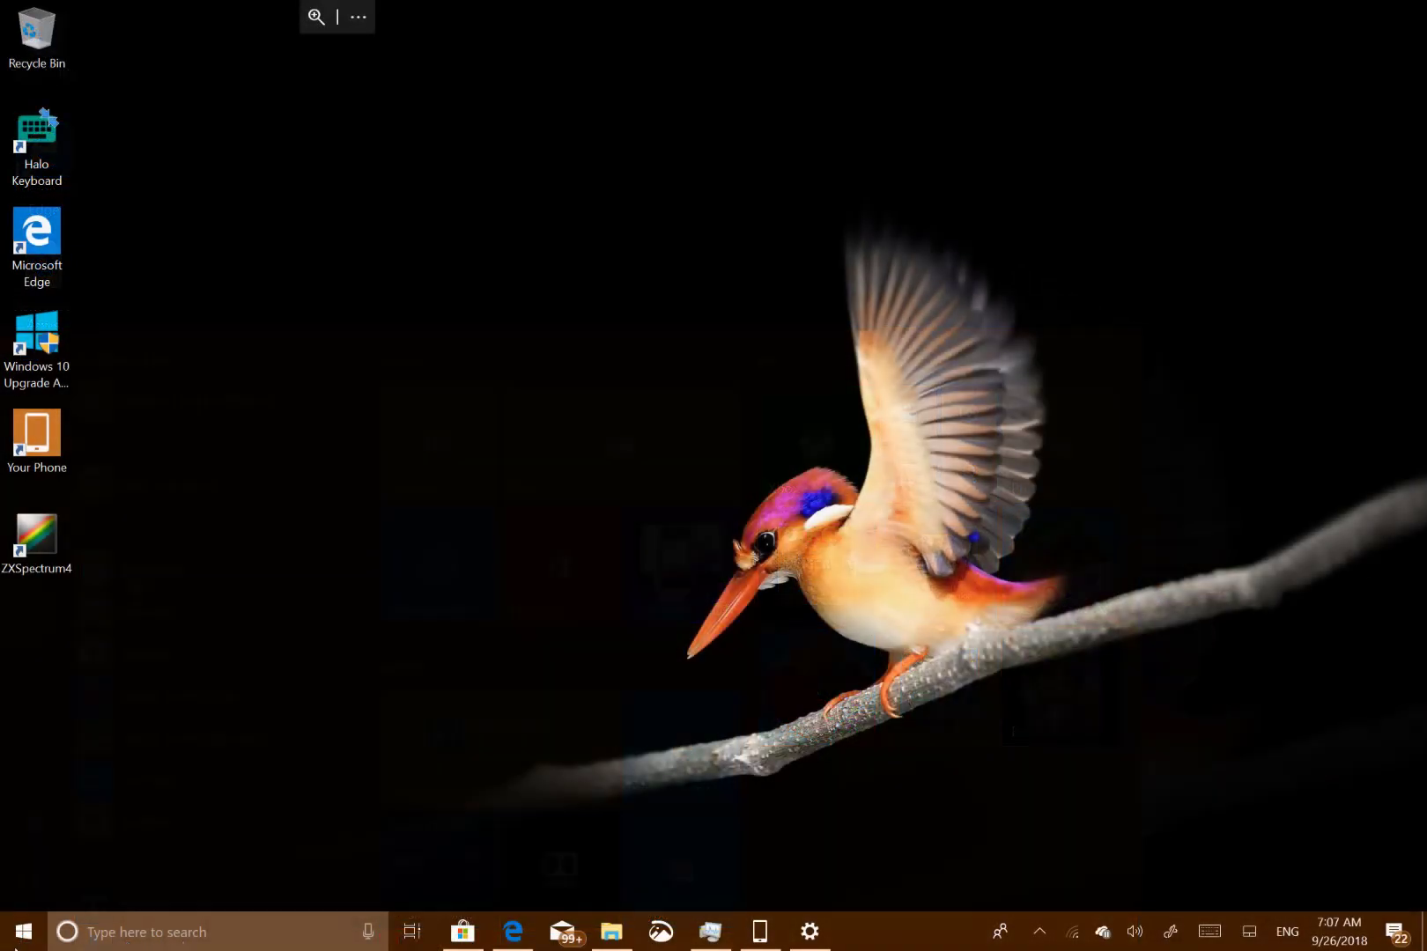
# Step: Combine the Facebook and Twitter tiles in the Start menu into a folder named Social
pyautogui.click(18, 942)
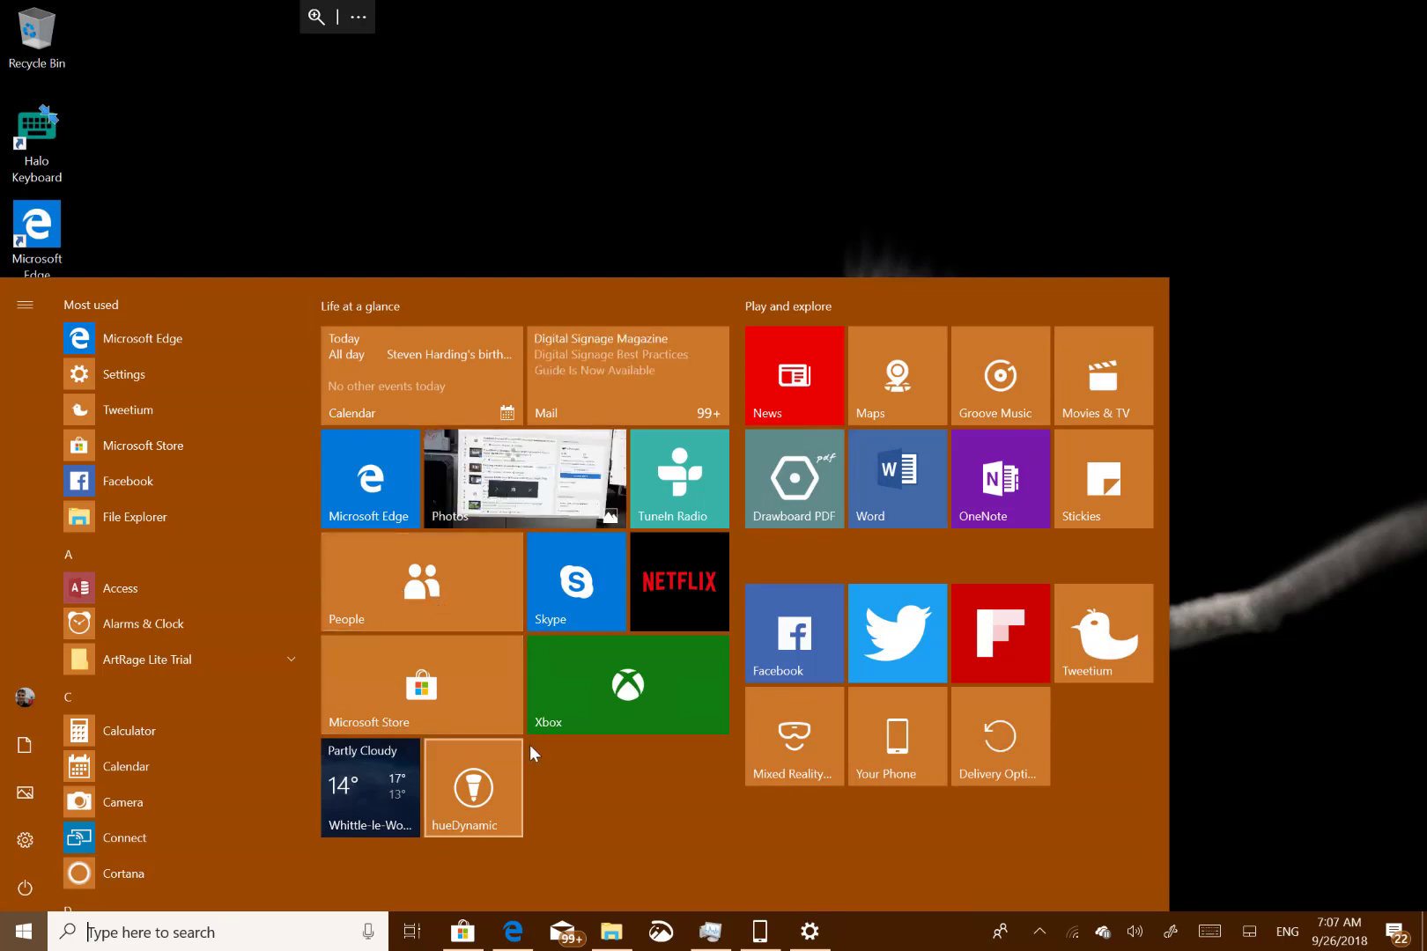
pyautogui.moveTo(763, 670); pyautogui.dragTo(892, 642)
pyautogui.click(779, 710)
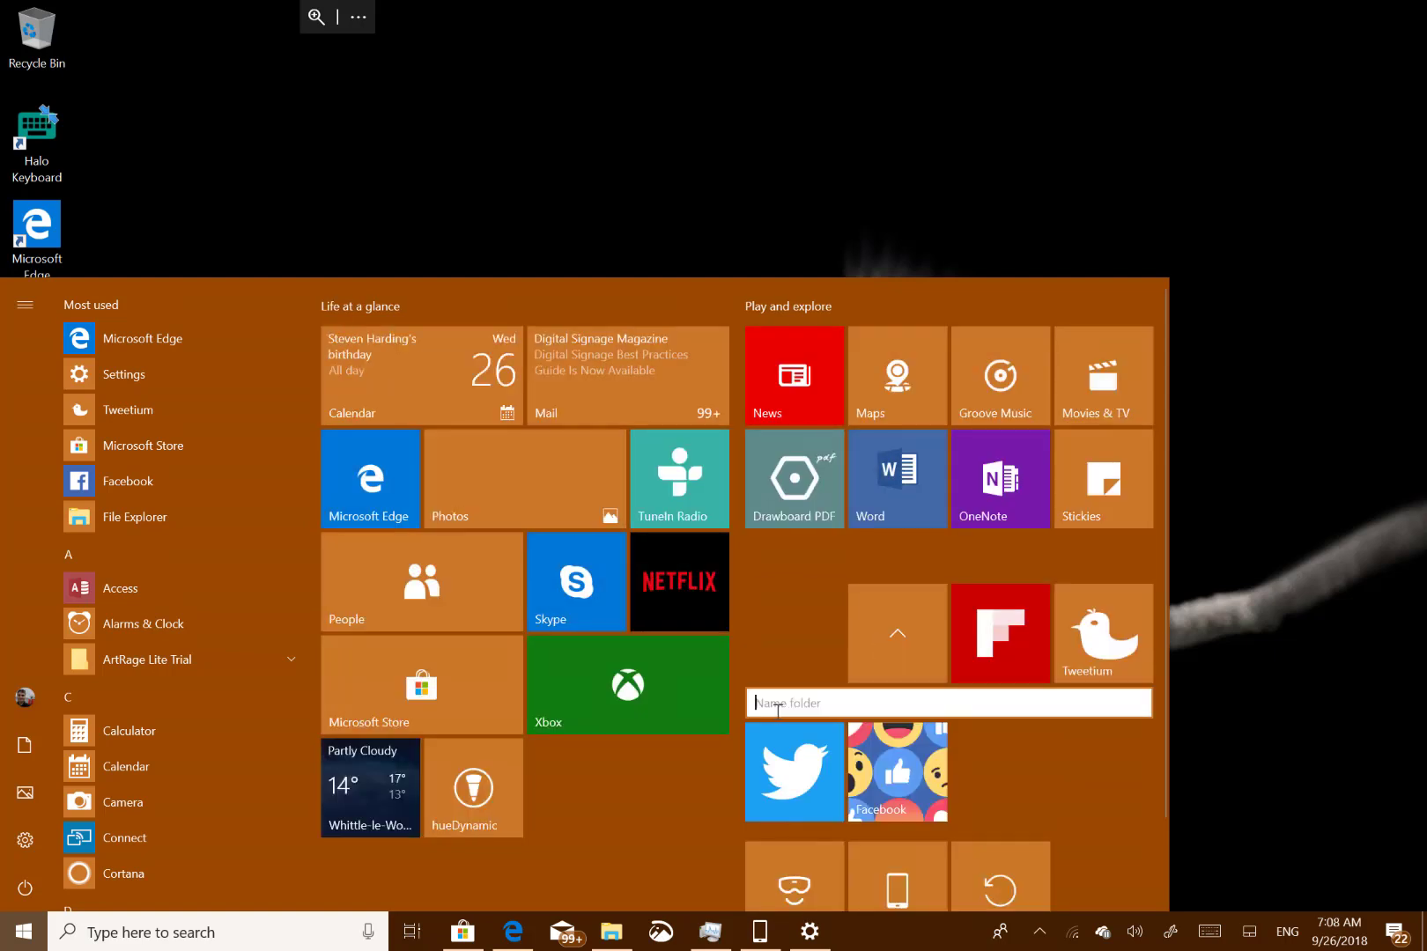
pyautogui.write('Soci')
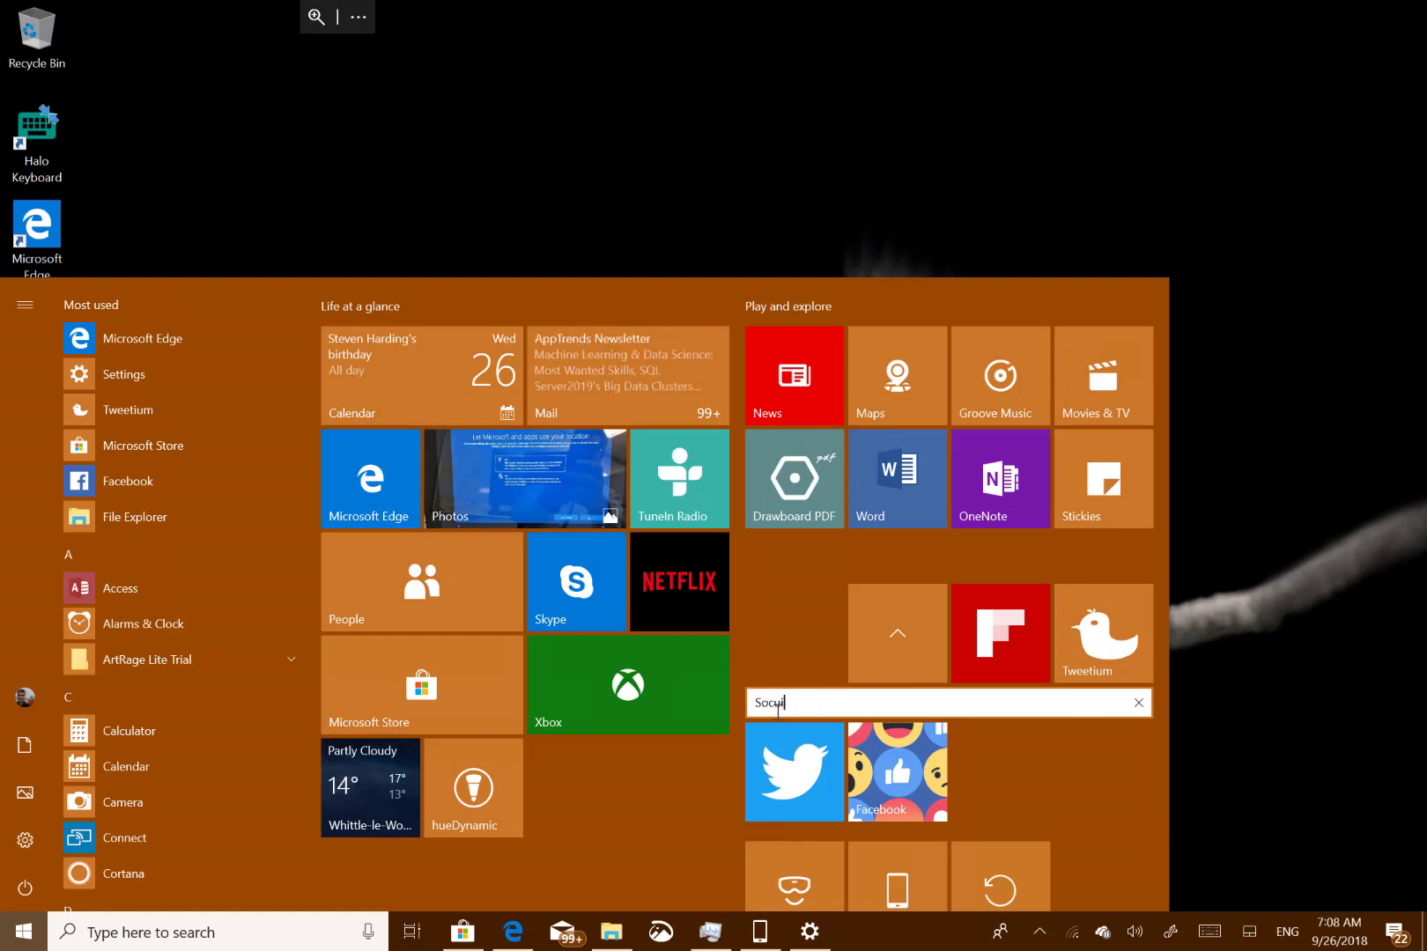
pyautogui.write('al')
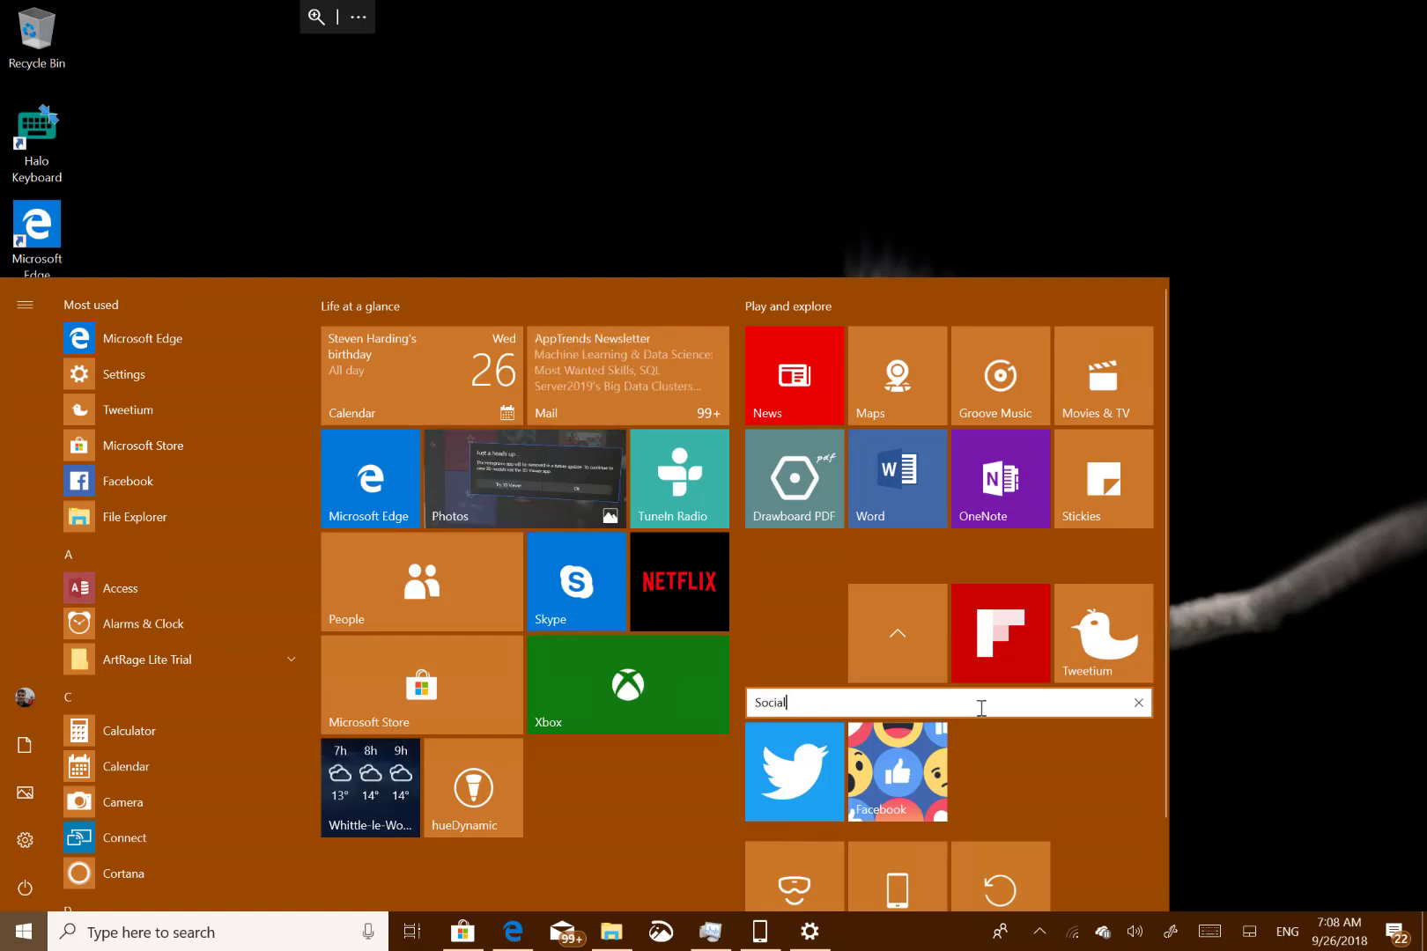
pyautogui.press('Return')
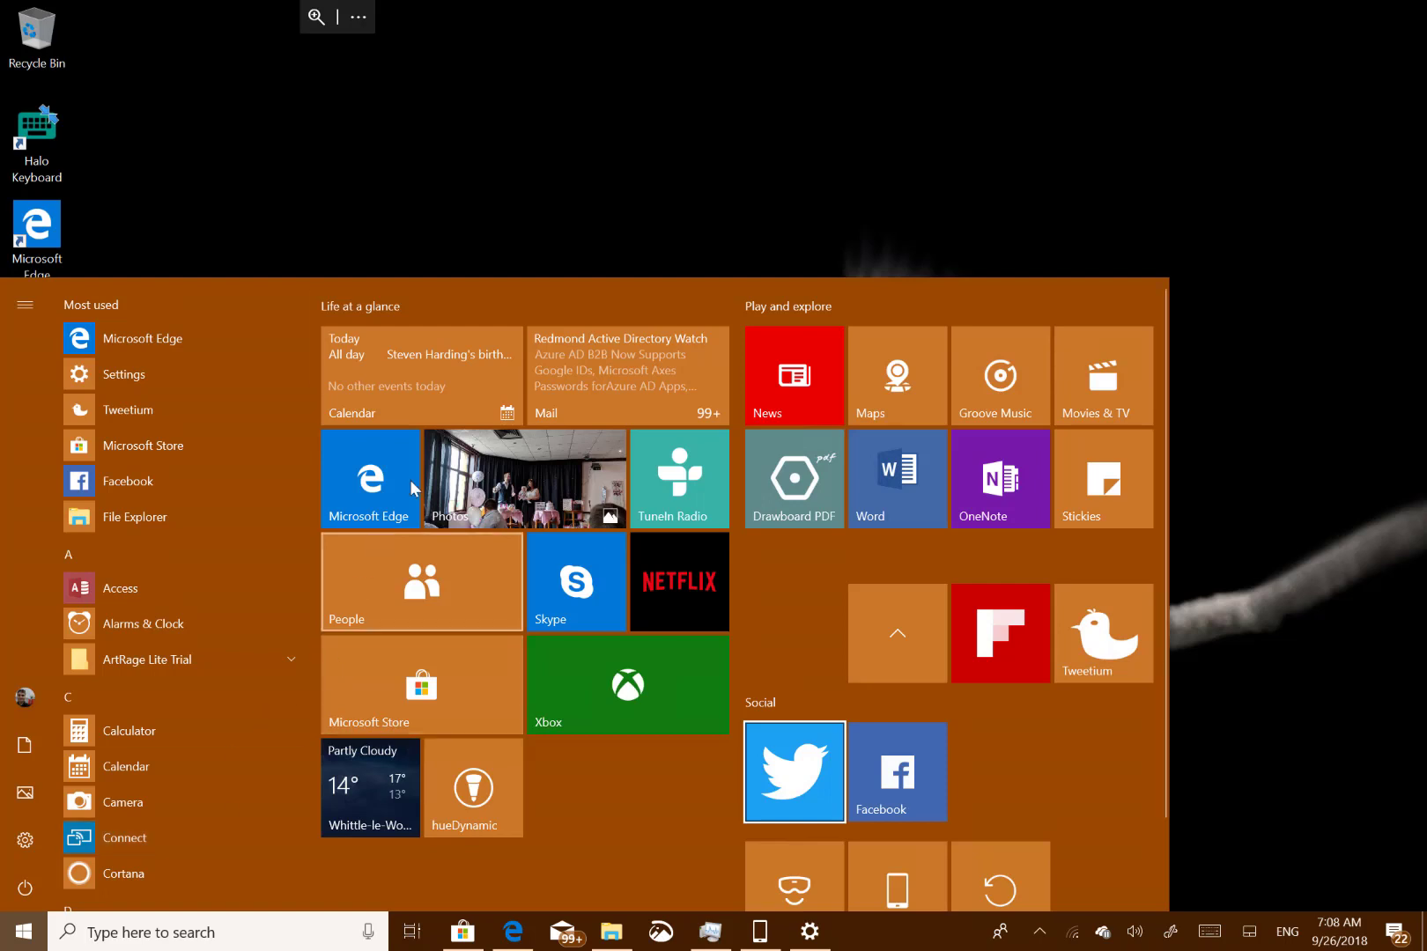
# Step: Leave the SwiftKey suggestions settings for the Settings home and view the Windows Update page under Update & Security
pyautogui.click(620, 934)
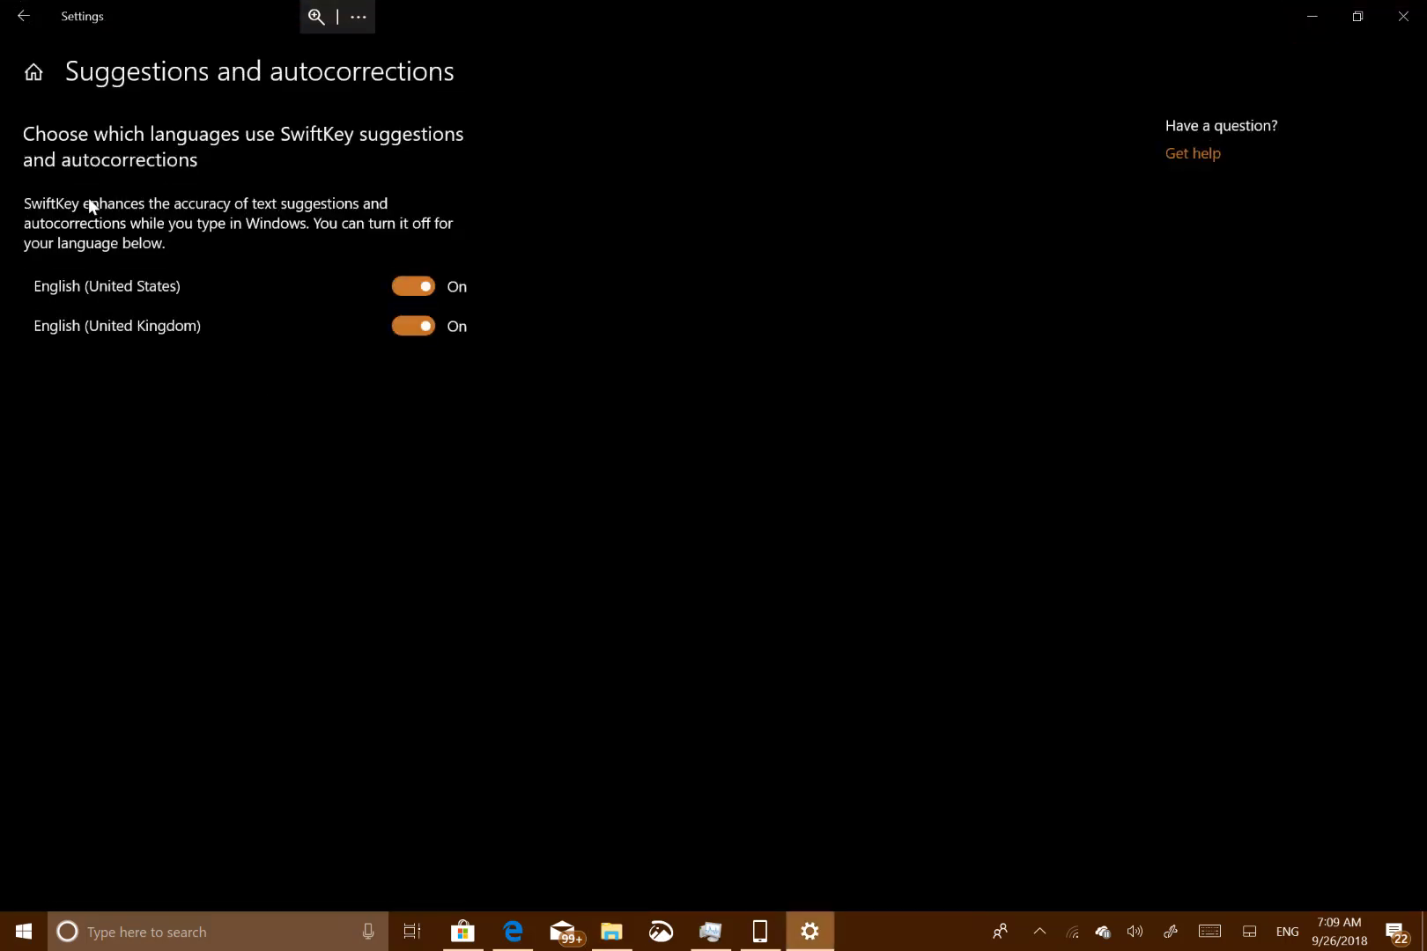
pyautogui.click(20, 19)
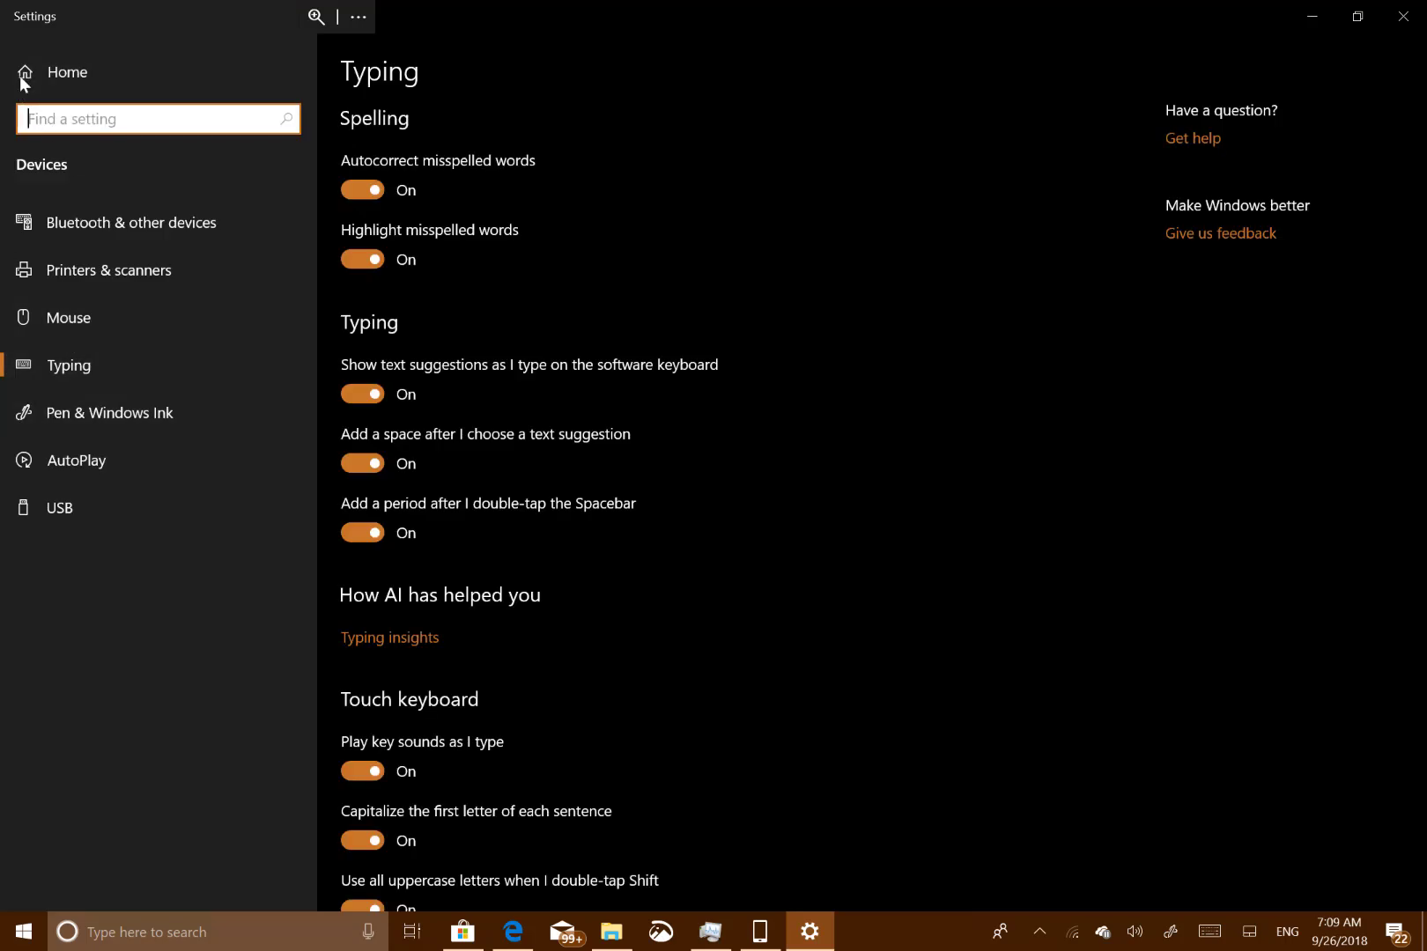
pyautogui.click(26, 75)
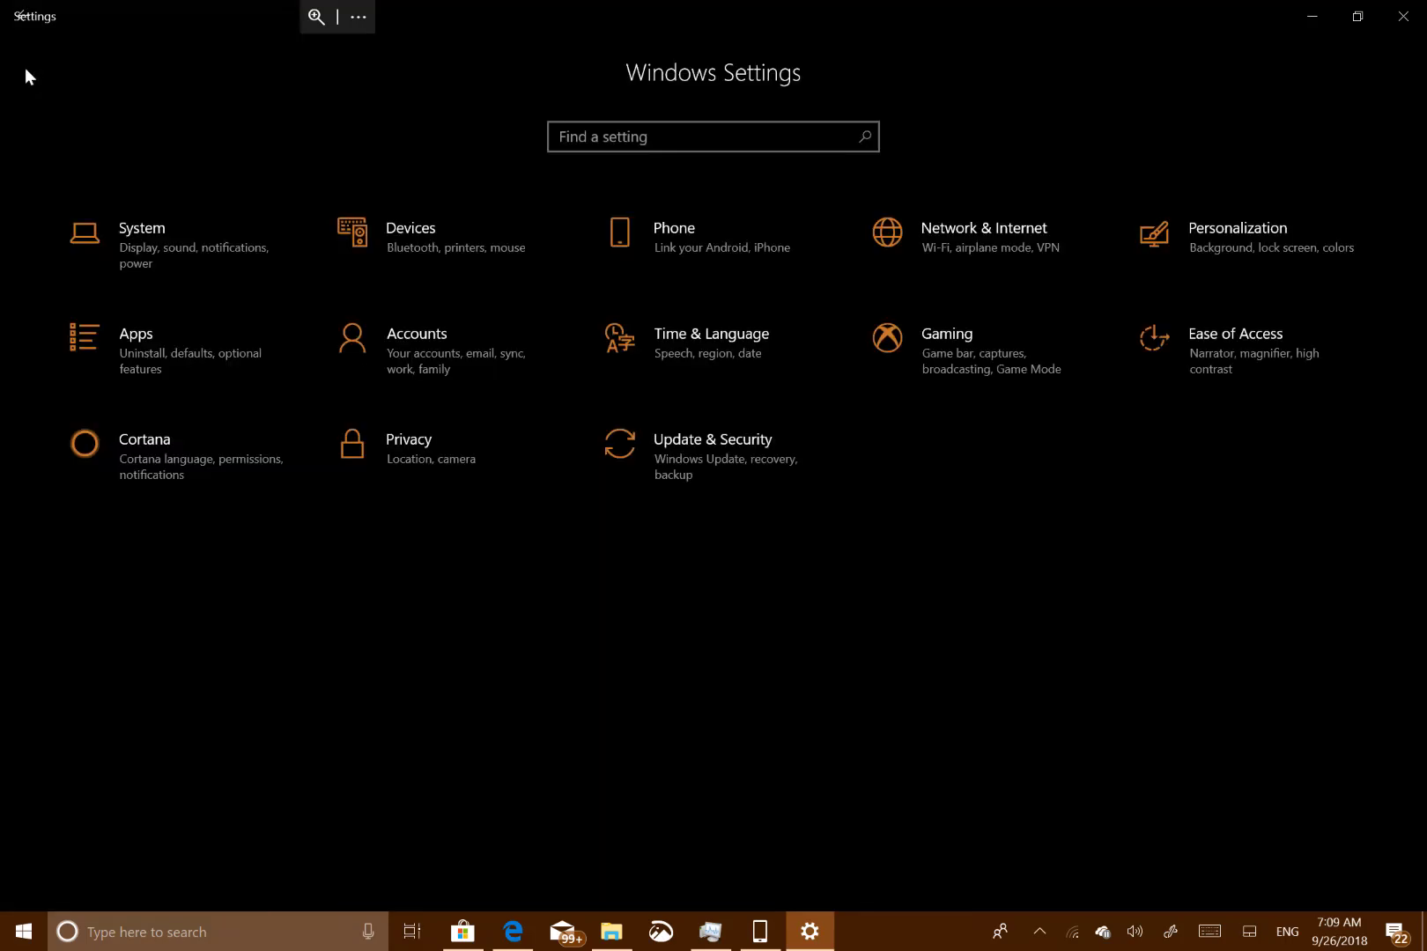
pyautogui.click(695, 478)
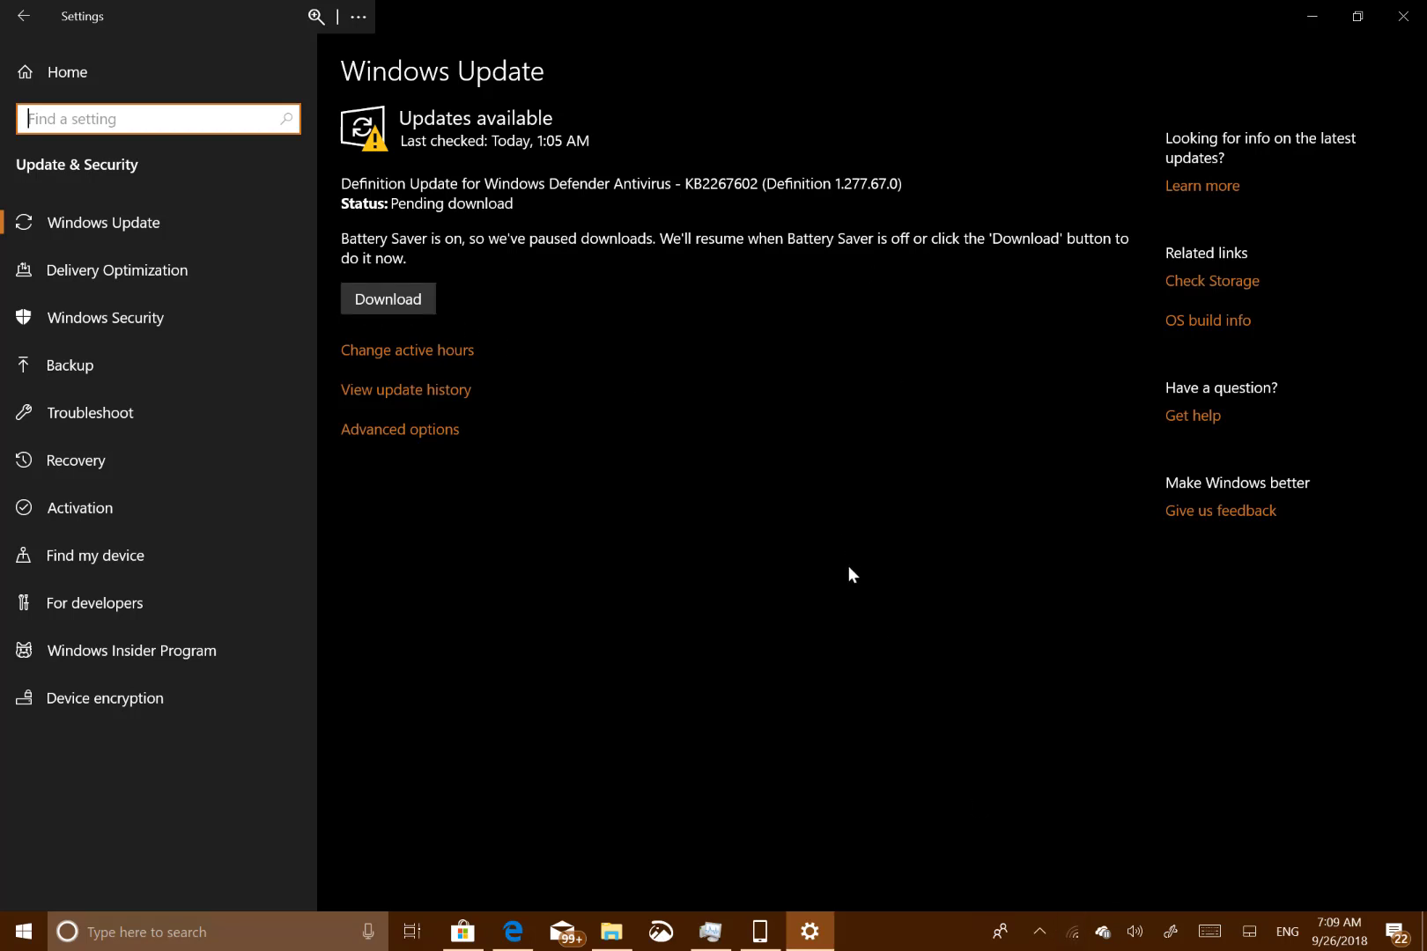
# Step: Minimize Settings and open File Explorer at This PC
pyautogui.click(1324, 11)
pyautogui.press('super+e')
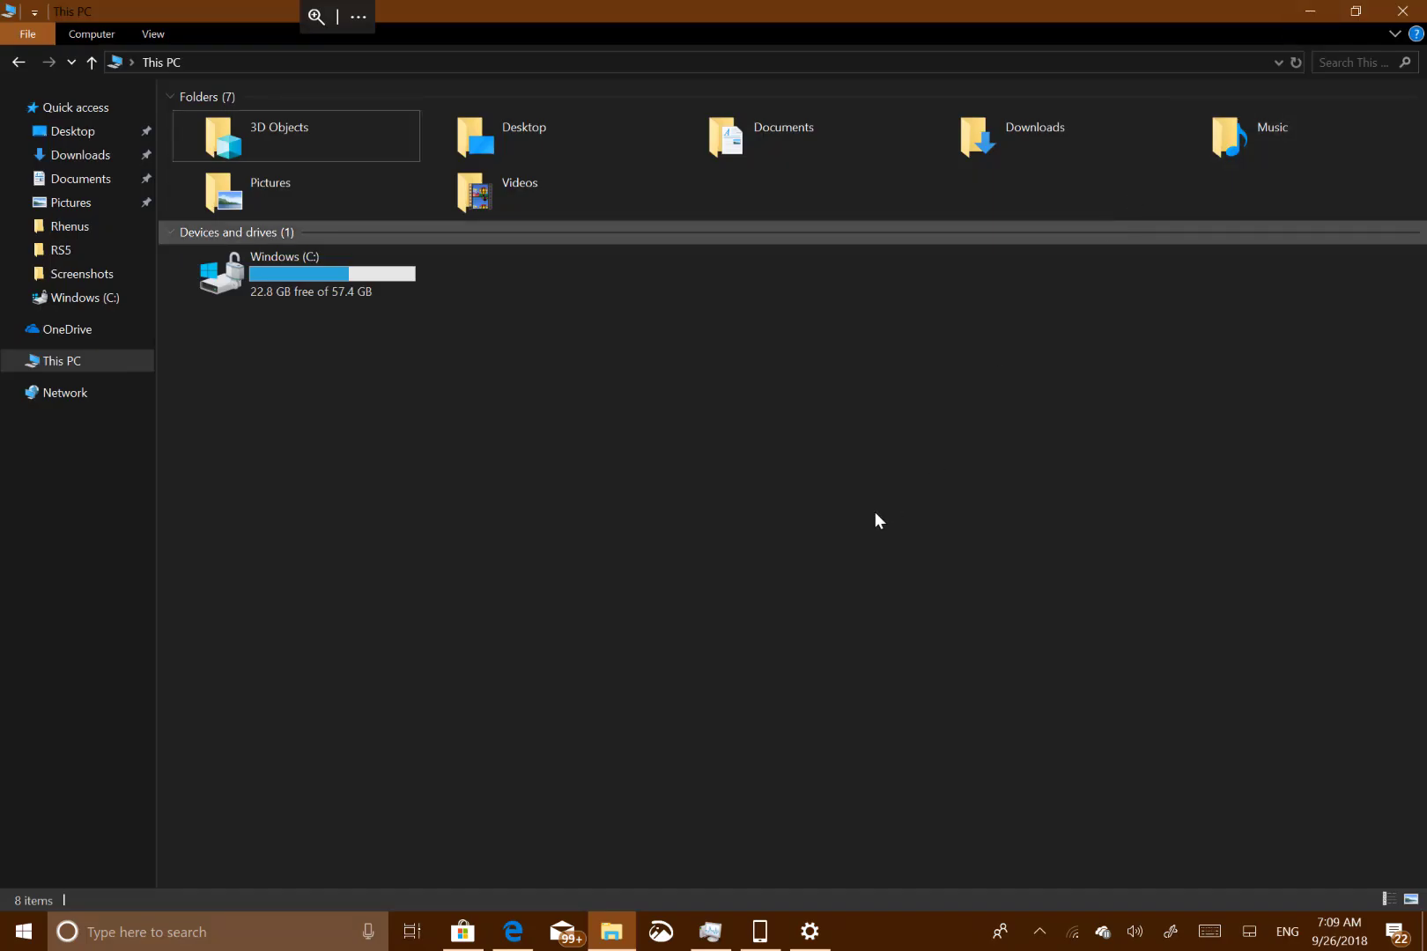